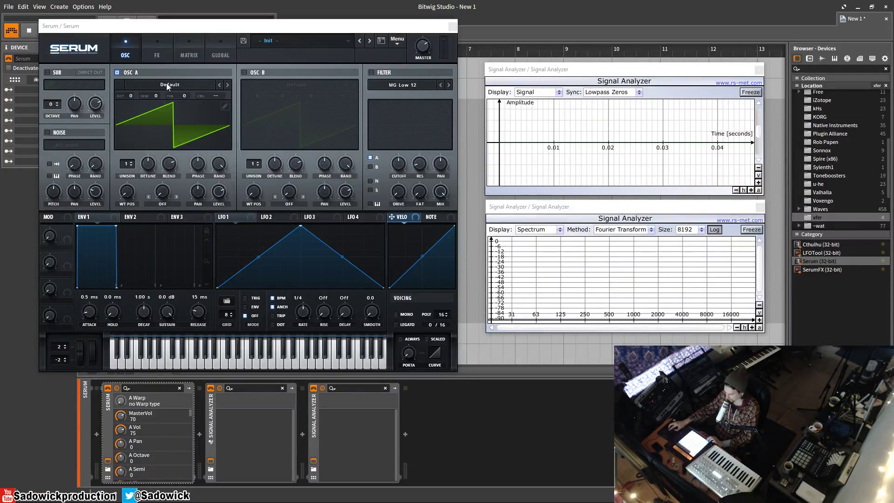
Set oscillator A's warp mode to Sync (No Window) and sweep the warp amount, ending at about 3.13.
left_click(170, 203)
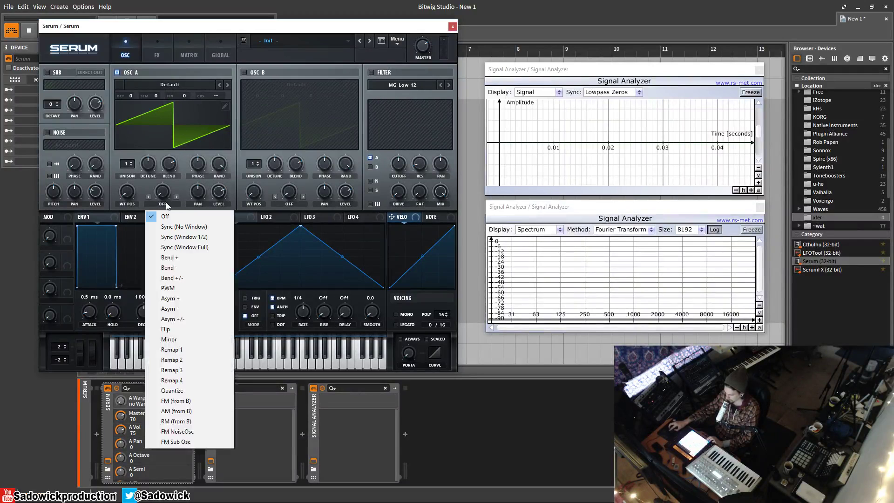
left_click(214, 228)
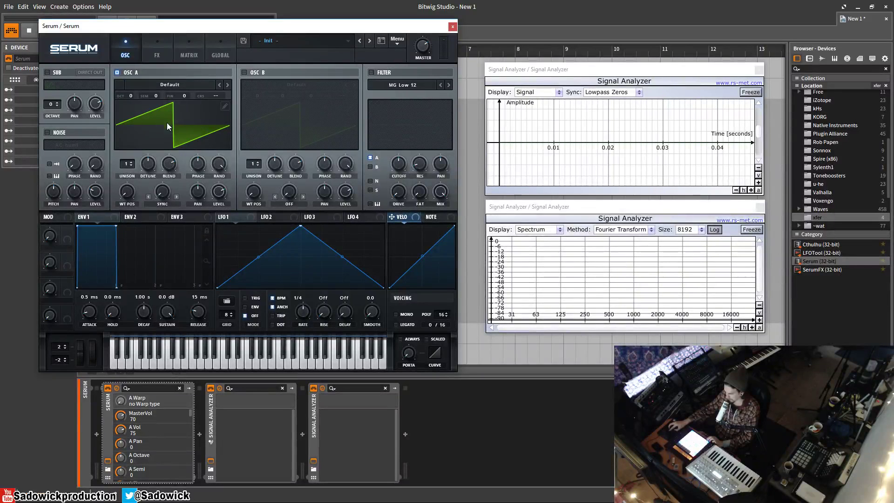
mouse_move(161, 192)
left_mouse_down()
mouse_move(161, 172)
mouse_move(159, 197)
left_mouse_up()
left_click_drag(161, 192, 231, 128)
left_click_drag(162, 191, 167, 215)
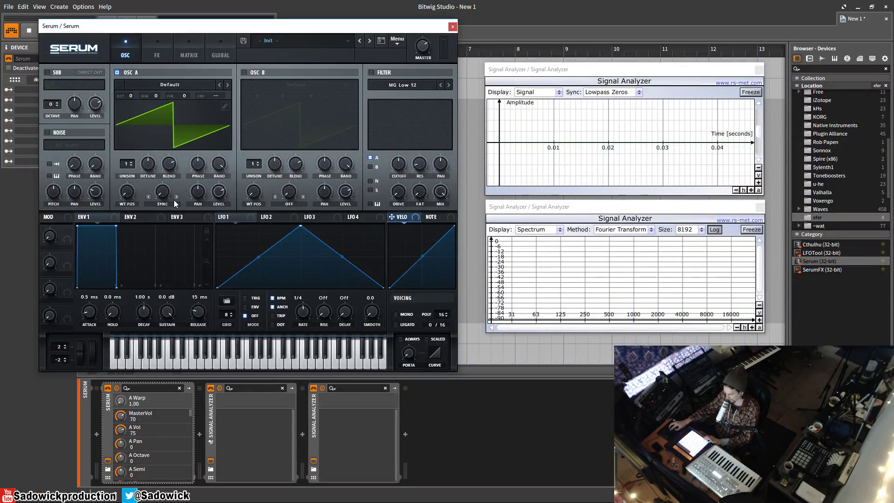
left_click_drag(173, 200, 140, 132)
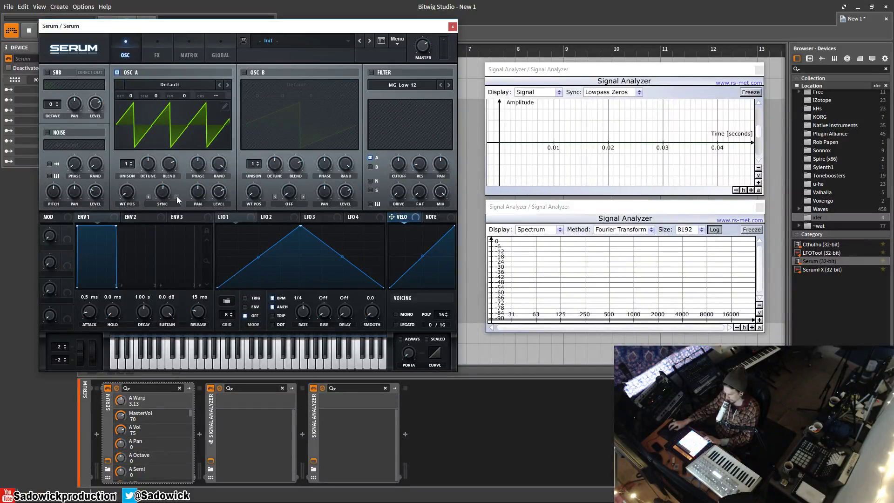
Switch oscillator A's warp mode to Sync (Window 1/2) and raise the warp amount to about 7.44.
left_click(164, 204)
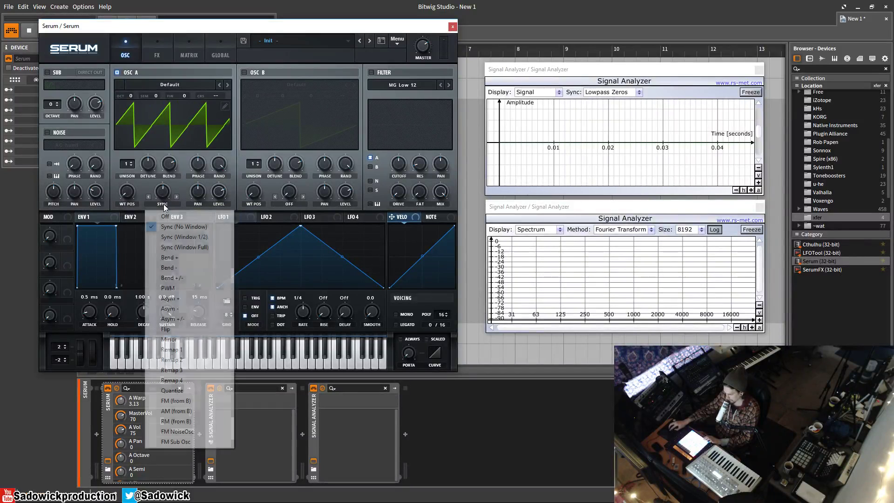
left_click(186, 237)
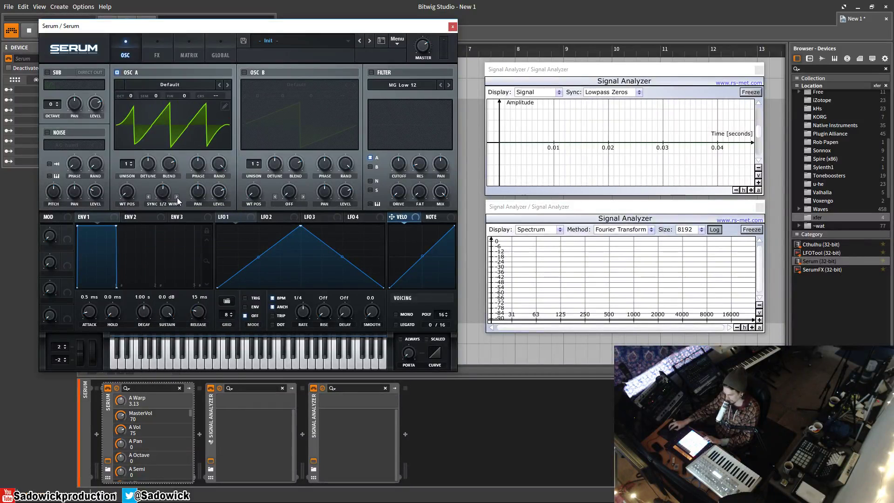
mouse_move(163, 193)
left_mouse_down()
mouse_move(166, 186)
mouse_move(168, 198)
mouse_move(171, 183)
left_mouse_up()
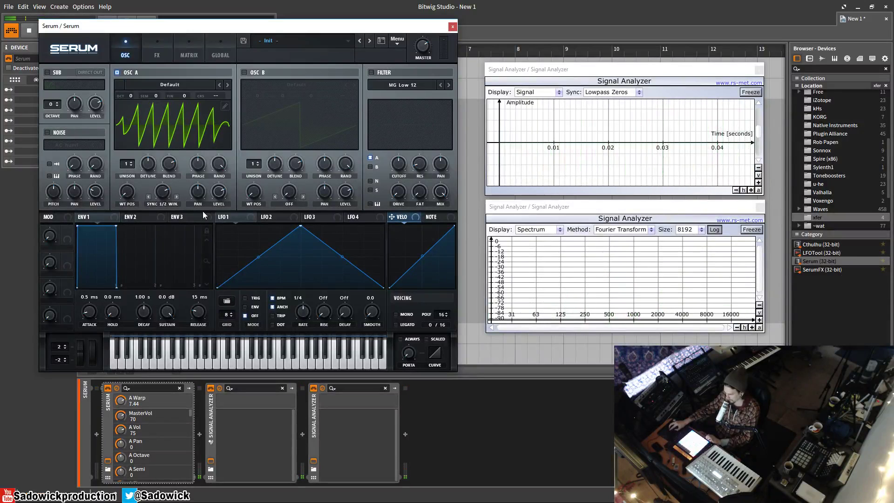
Advance oscillator A to the full-window Sync warp mode and sweep the warp amount, returning it to 1.00.
left_click(177, 198)
left_click_drag(169, 193, 177, 171)
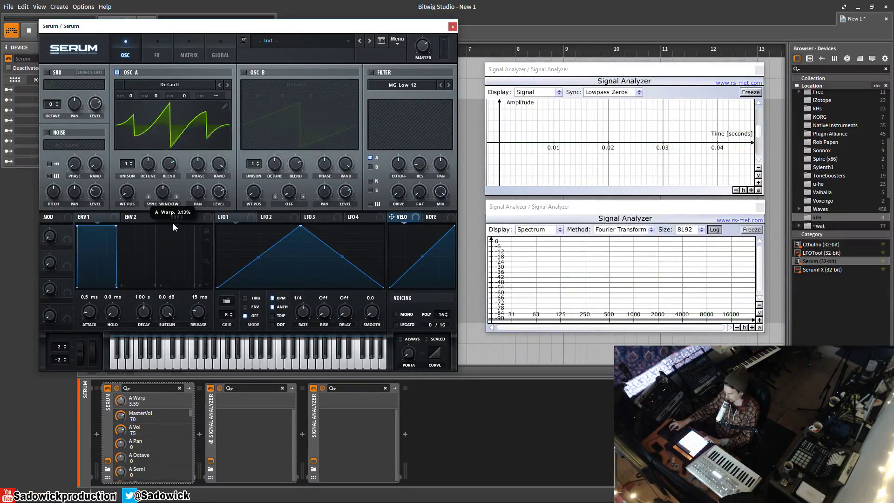
left_click_drag(166, 158, 160, 242)
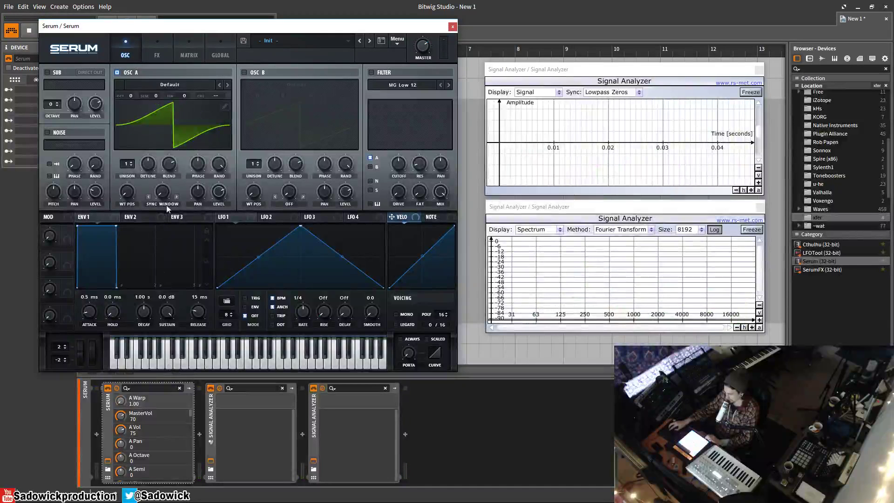
Change oscillator A's warp mode to Bend + and sweep the warp amount up to 100% and back to 0%.
left_click(177, 200)
left_click(175, 191)
left_click(176, 198)
double_click(165, 192)
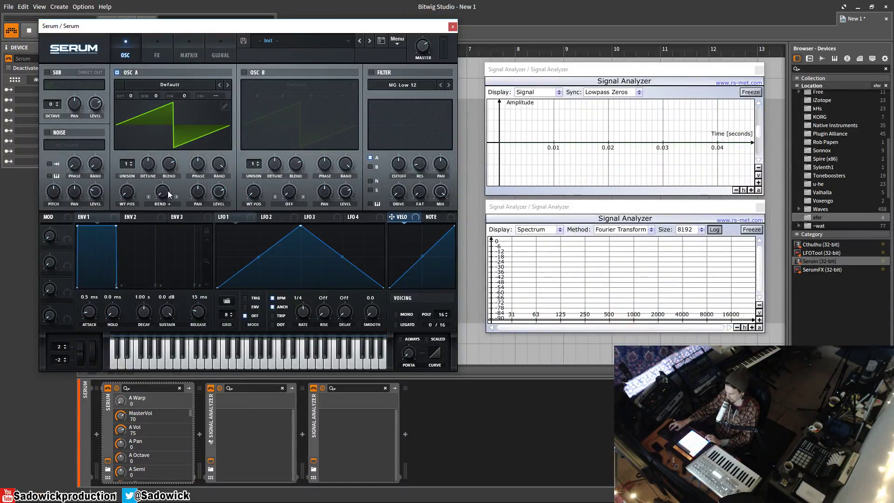
left_click_drag(169, 192, 184, 51)
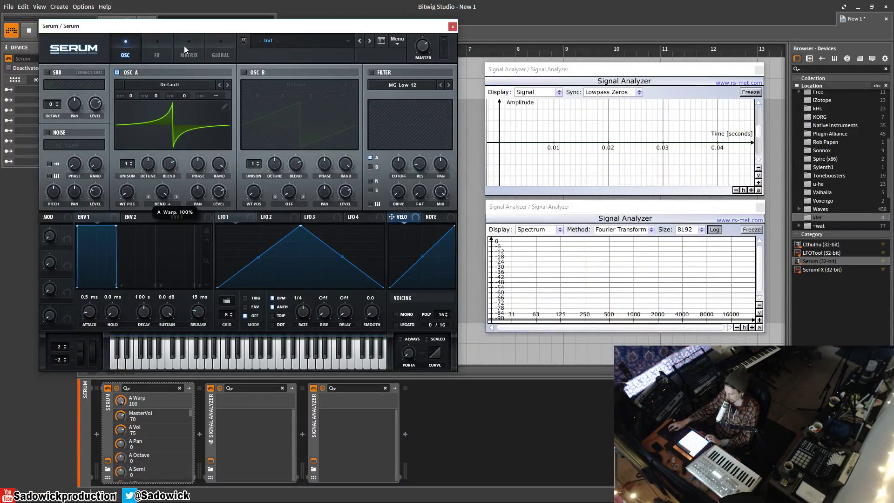
left_click_drag(183, 45, 179, 203)
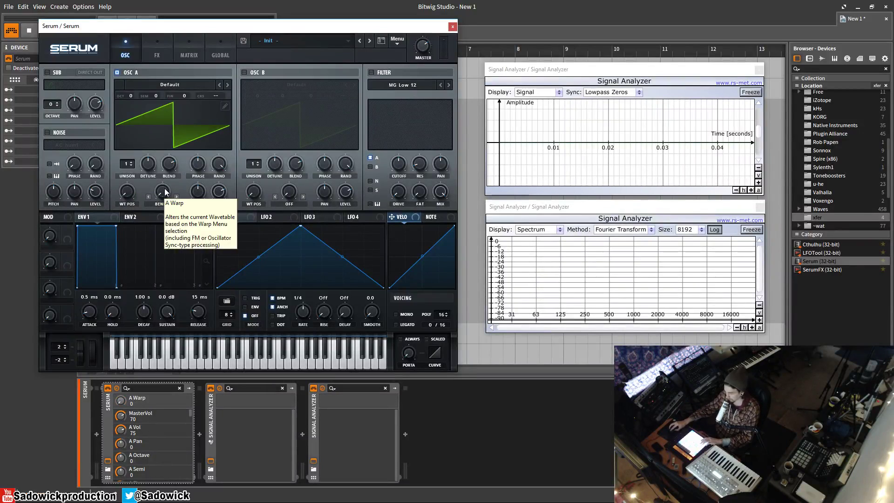
Demonstrate oscillator A's Bend - warp mode by sweeping the warp amount up and returning it to 0%.
left_click_drag(164, 194, 174, 41)
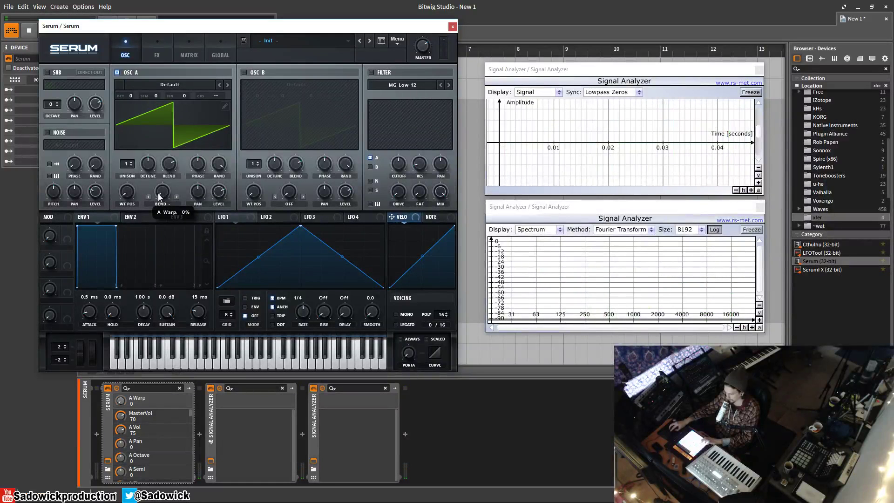
left_click_drag(188, 33, 165, 191)
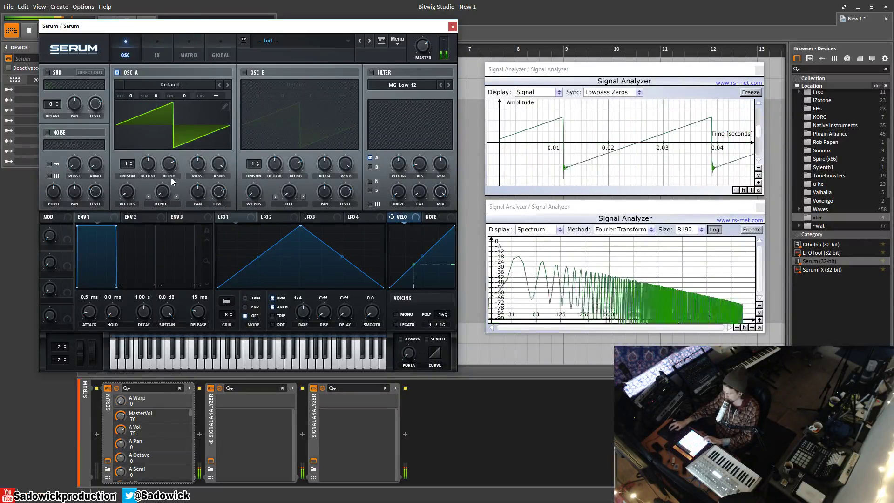
left_click_drag(165, 191, 205, 249)
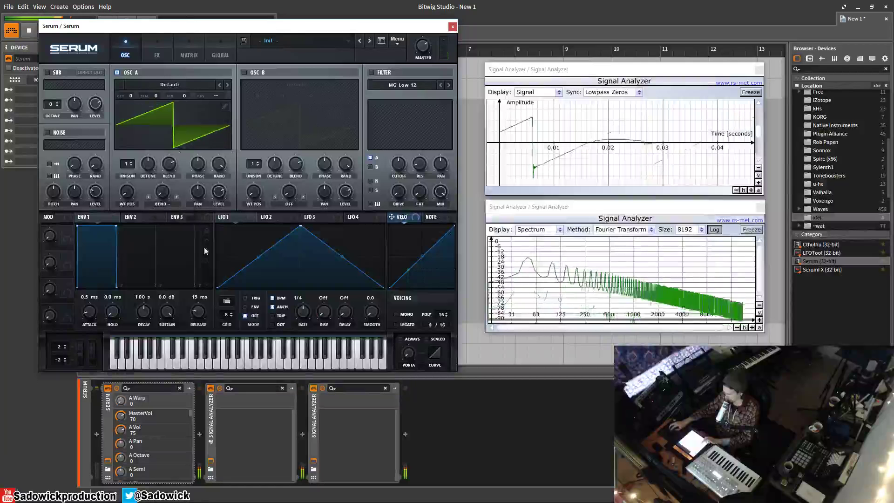
Advance oscillator A's warp mode to Bend +/- and sweep the bipolar warp amount, ending at about -99.
left_click(177, 196)
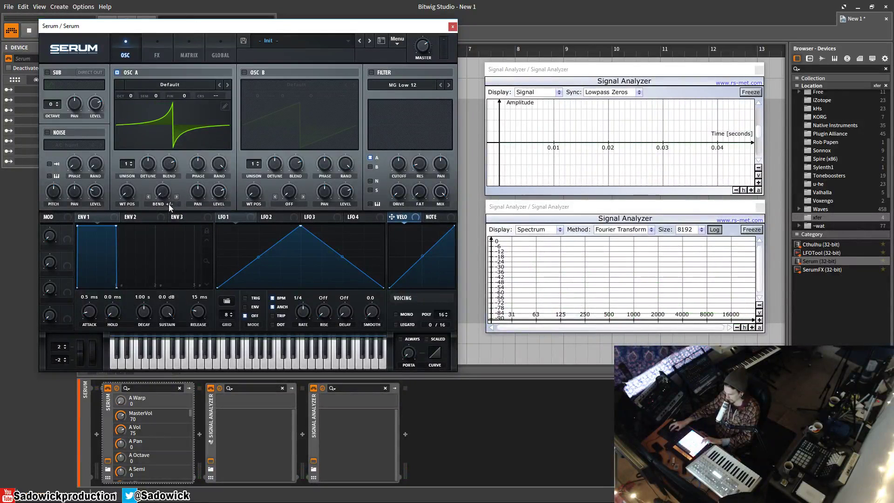
left_click_drag(168, 205, 165, 136)
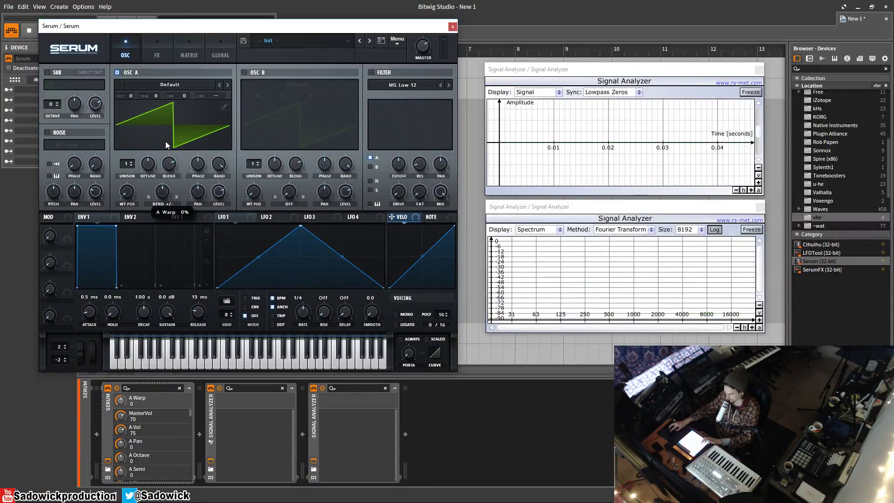
mouse_move(169, 196)
left_mouse_down()
mouse_move(172, 133)
mouse_move(159, 264)
mouse_move(160, 125)
mouse_move(143, 132)
mouse_move(160, 192)
left_mouse_up()
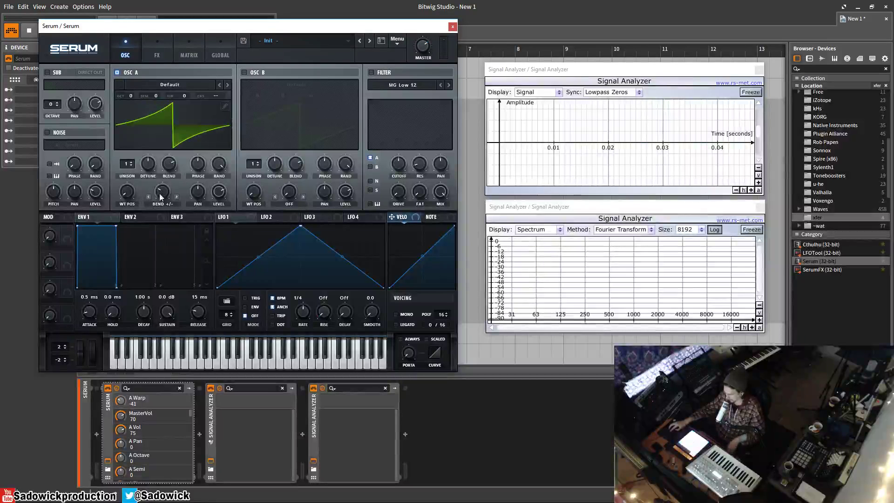
Set oscillator A's warp mode to PWM and sweep the warp amount across its range up to 100%.
left_click(170, 203)
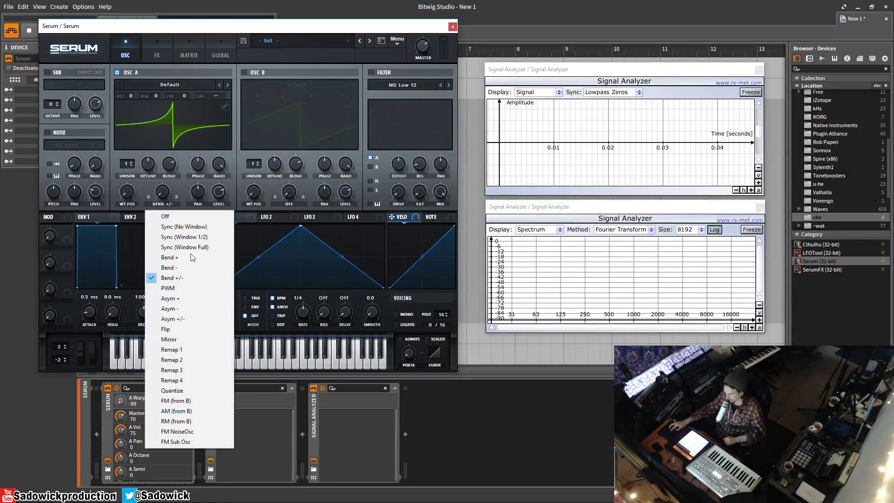
left_click(191, 288)
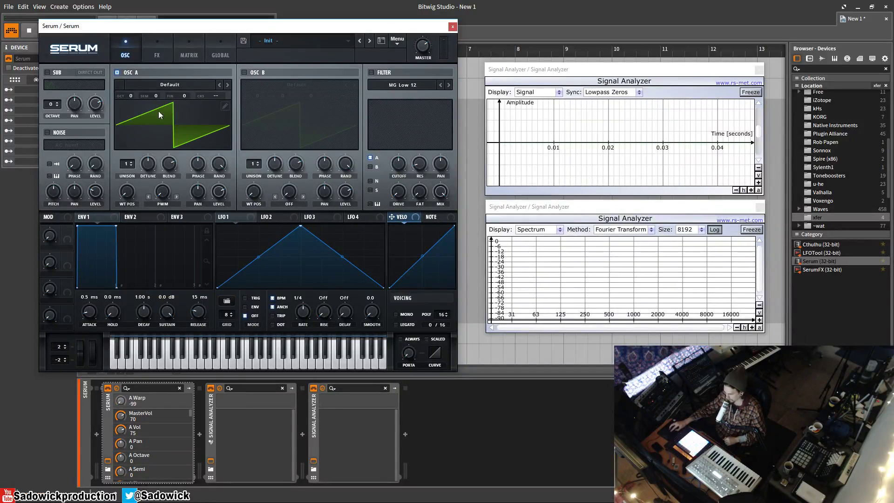
left_click(164, 203)
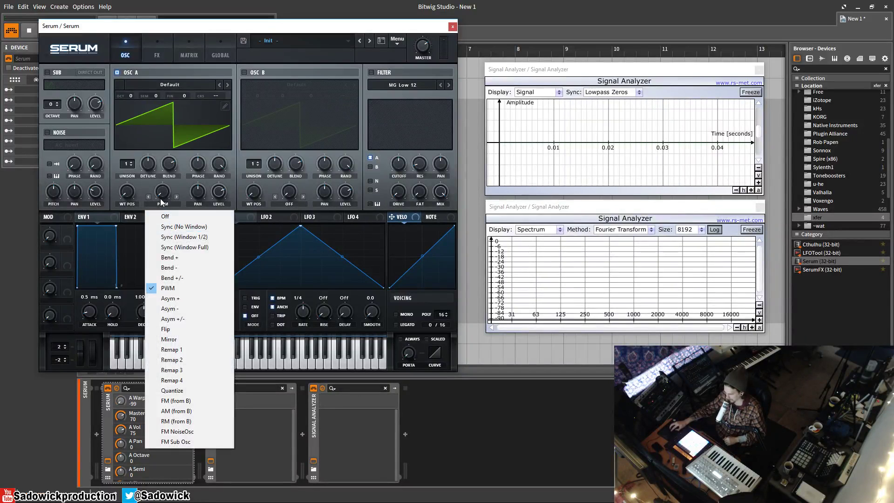
left_click(181, 180)
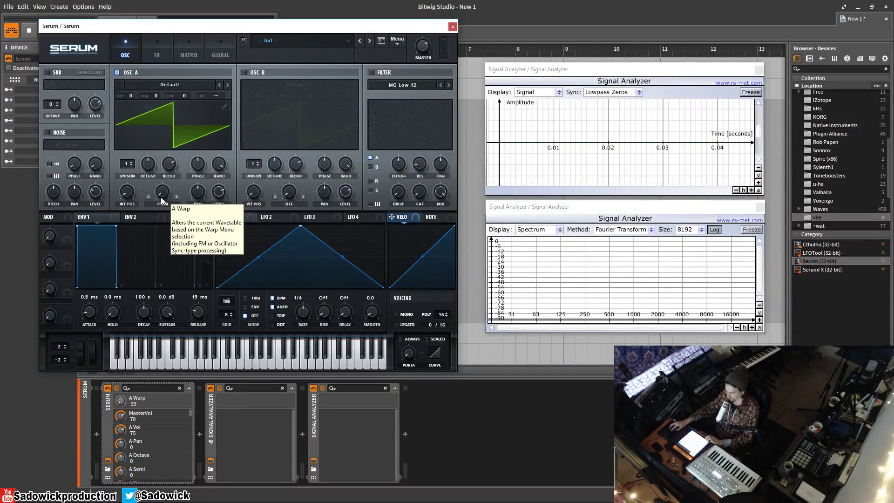
left_click_drag(161, 197, 158, 108)
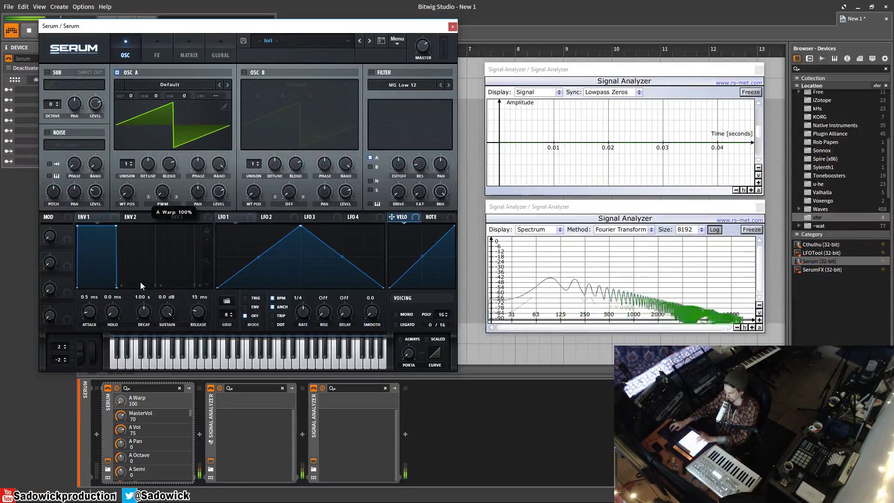
left_click_drag(141, 279, 158, 178)
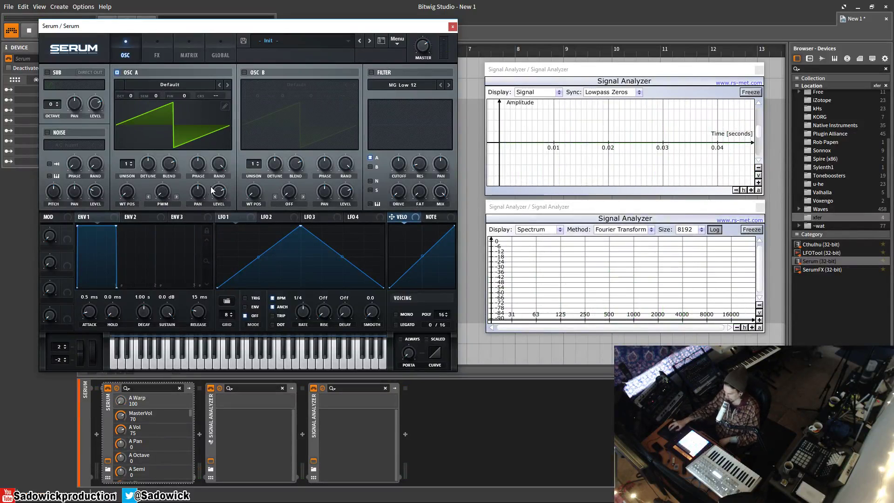
Advance oscillator A's warp mode to Asym + and sweep the warp amount up and back to 0%.
left_click(177, 198)
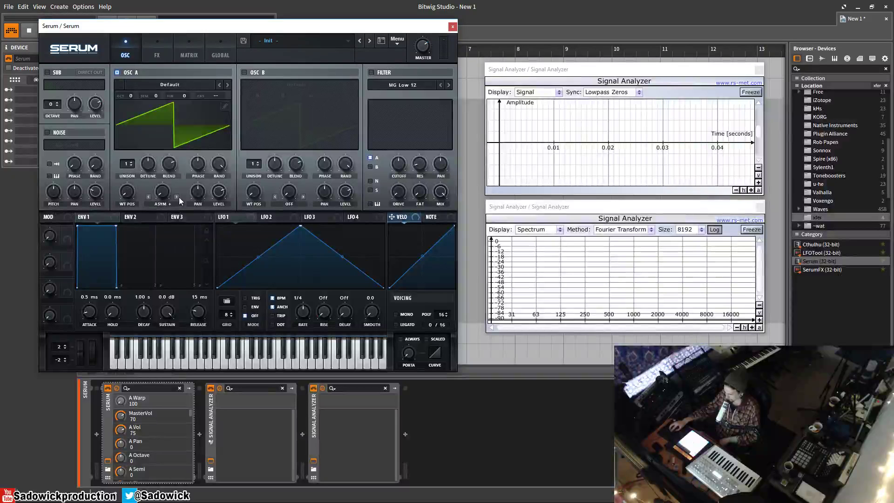
left_click_drag(162, 191, 162, 196)
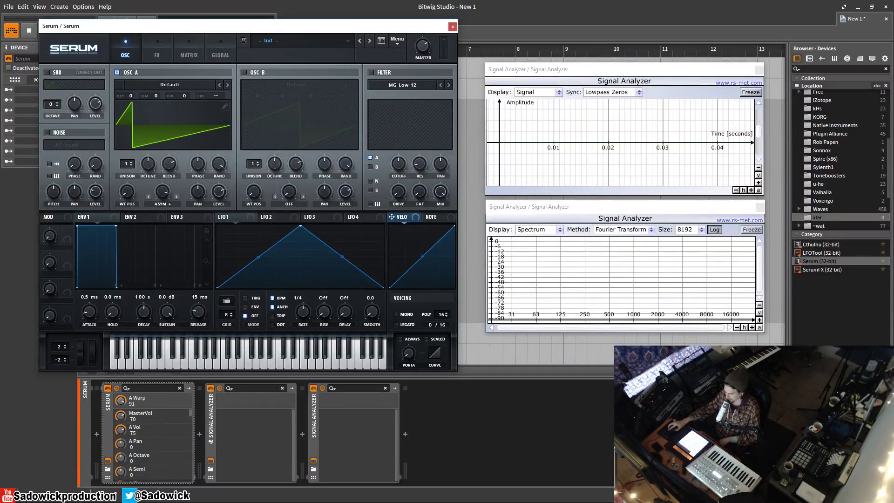
left_click(164, 195)
left_click_drag(163, 196, 177, 335)
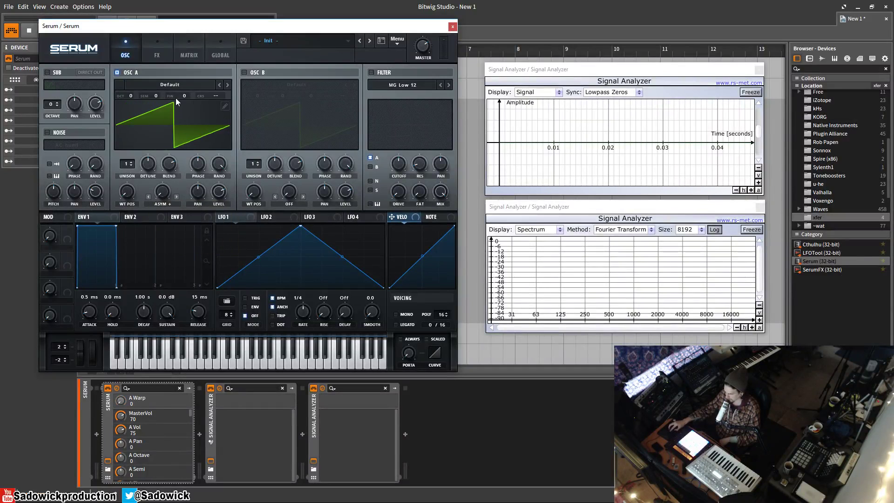
left_click_drag(166, 193, 177, 65)
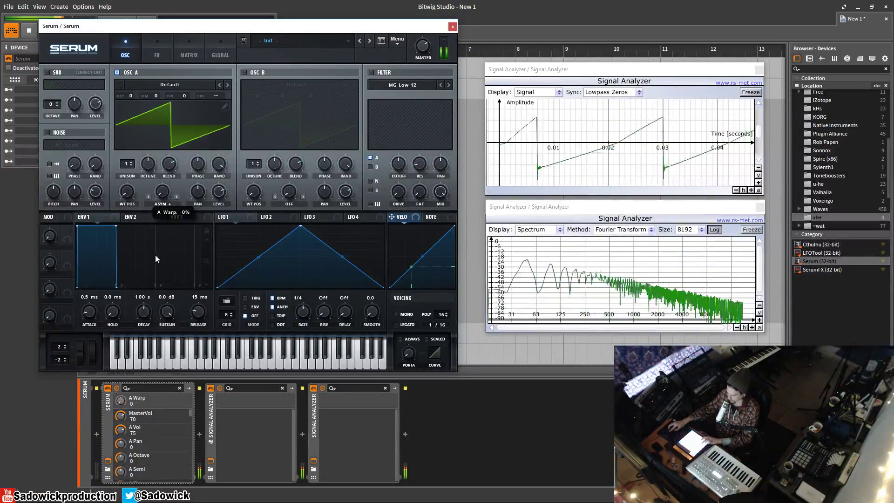
Sweep oscillator A's warp amount in Asym - mode and return it to 0, and repeat the sweep in Asym +/- mode.
left_click(176, 197)
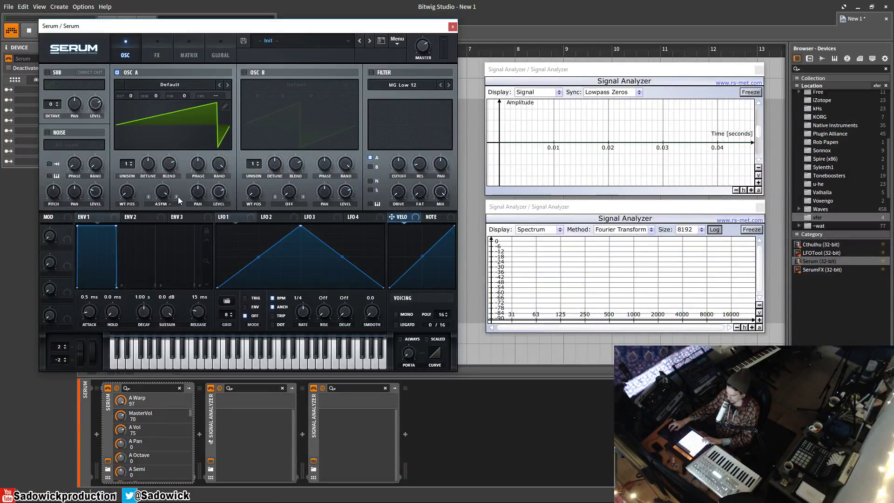
left_click_drag(165, 192, 169, 327)
left_click(177, 197)
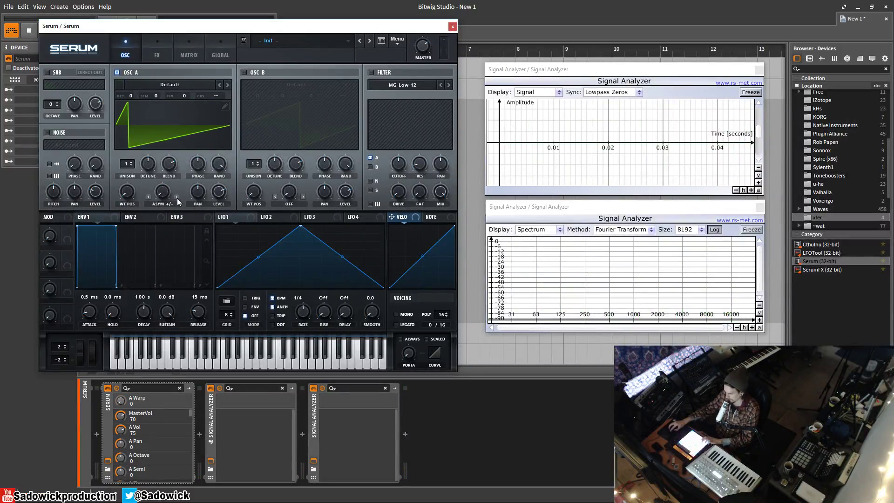
left_click_drag(172, 200, 179, 155)
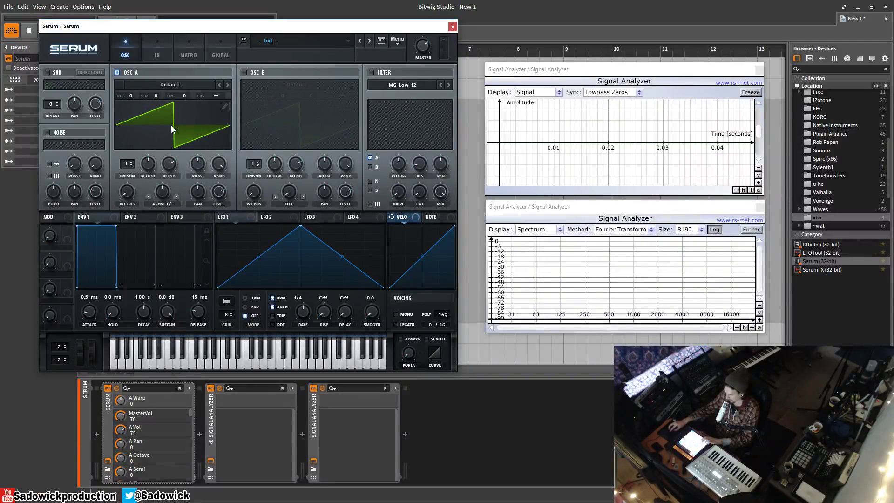
mouse_move(165, 192)
left_mouse_down()
mouse_move(163, 231)
mouse_move(171, 139)
mouse_move(168, 225)
mouse_move(153, 179)
mouse_move(163, 225)
mouse_move(174, 201)
left_mouse_up()
Advance oscillator A's warp mode to Flip and on to Mirror, sweeping the warp amount in each mode.
left_click(177, 197)
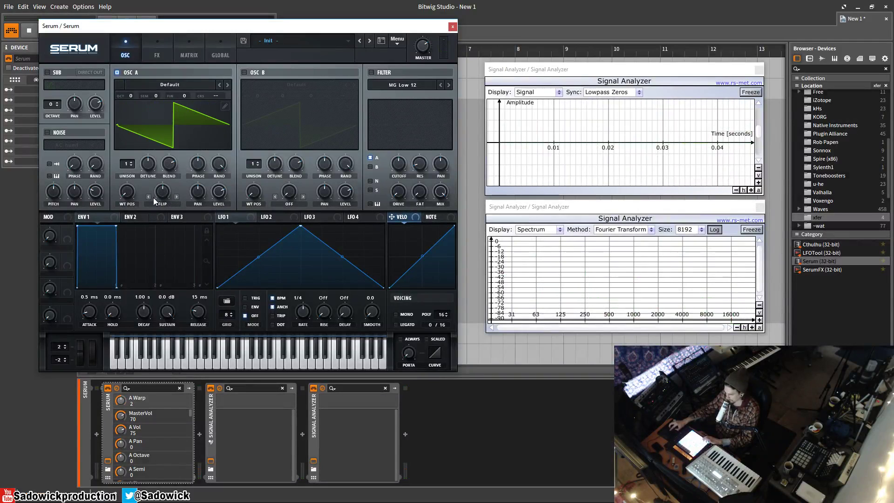
left_click_drag(166, 191, 161, 233)
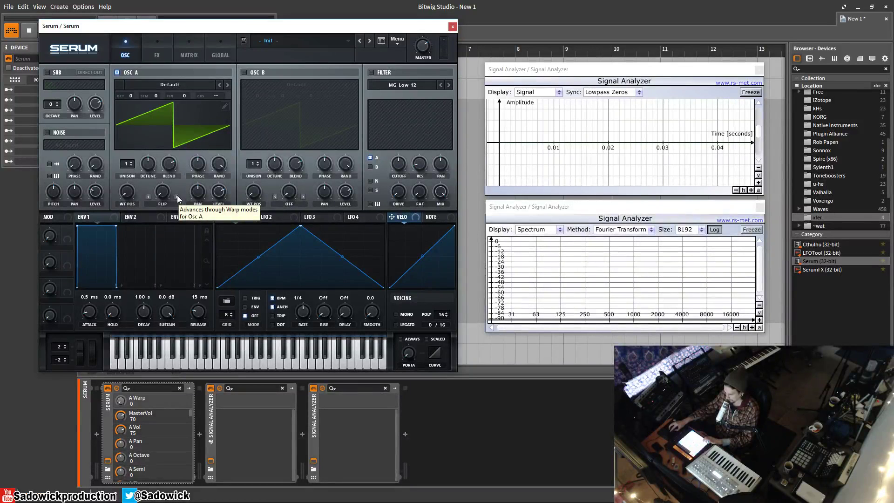
left_click(176, 197)
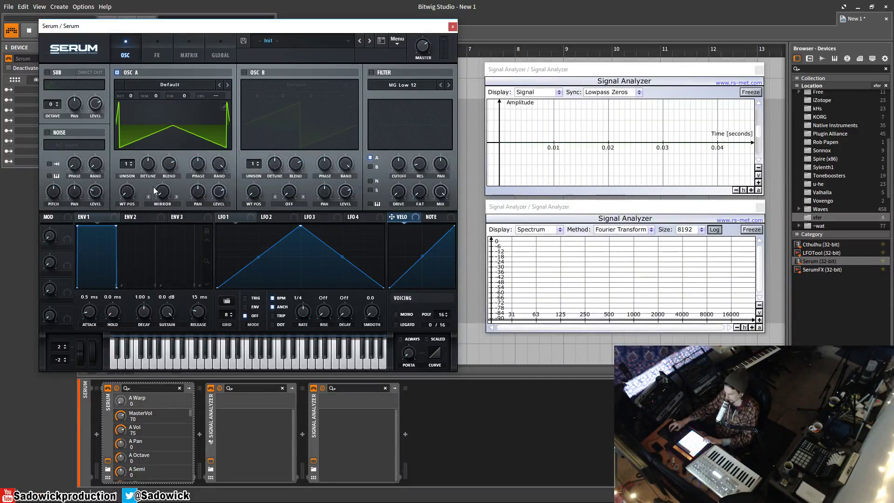
left_click_drag(155, 193, 175, 199)
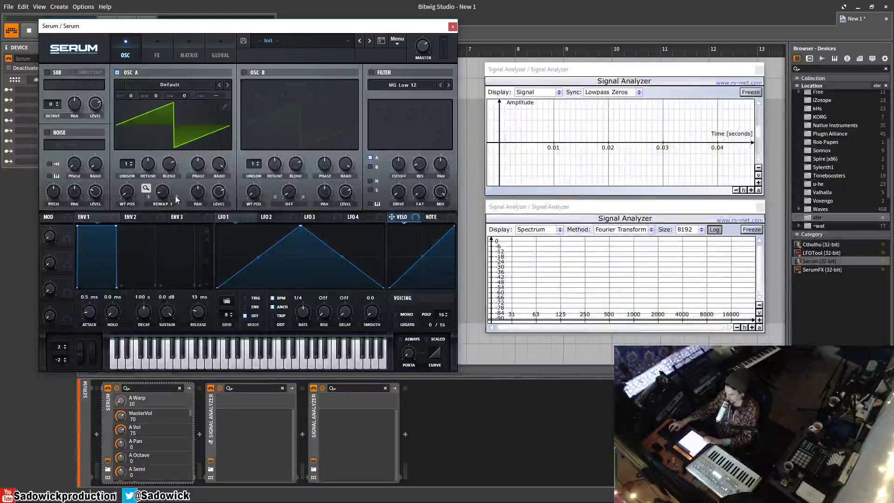
Keep oscillator A's warp mode on Remap 1, open its remap graph, and shape a peak, a valley and a steep rise.
left_click(175, 201)
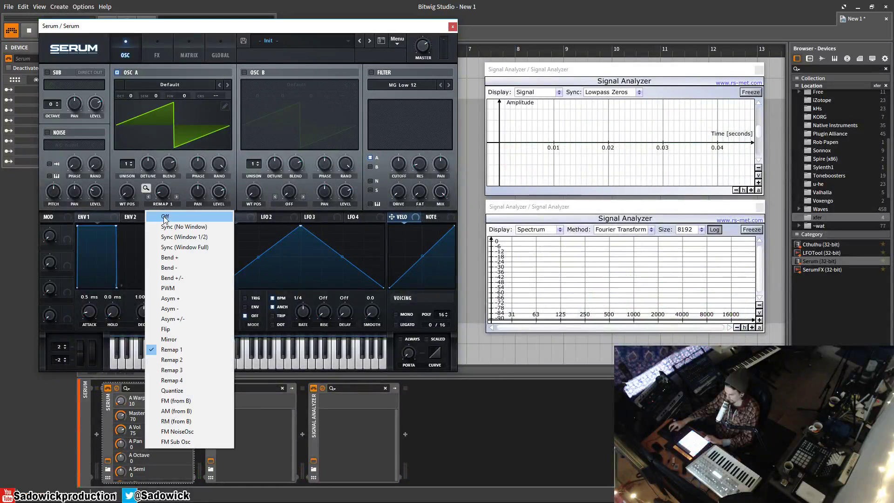
left_click(180, 350)
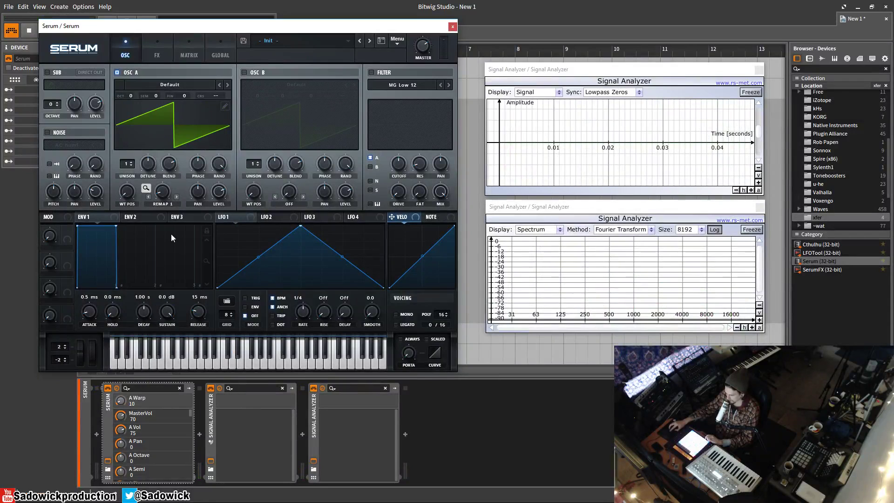
left_click(147, 189)
left_click_drag(284, 112, 299, 131)
double_click(365, 97)
left_click_drag(365, 97, 401, 61)
double_click(427, 131)
left_click_drag(396, 147, 364, 149)
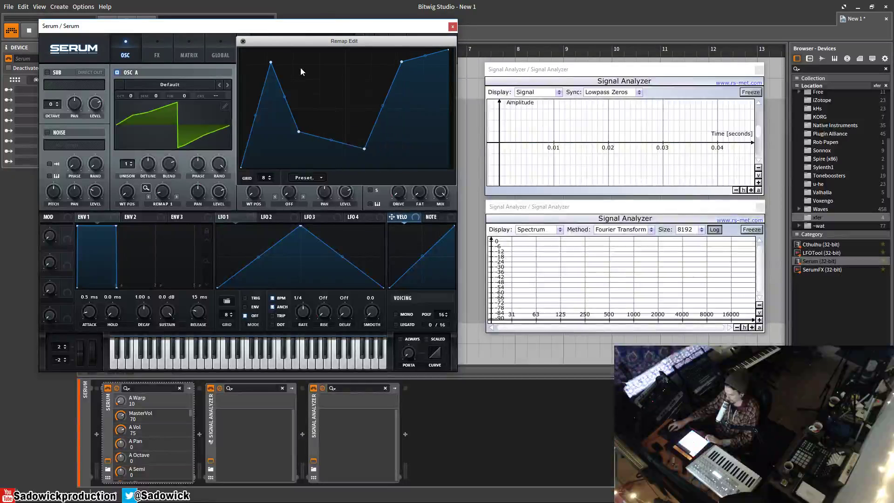
Add alternating peaks and valleys to form a zigzag remap curve and sweep oscillator A's warp amount to 0%.
double_click(301, 67)
left_click_drag(302, 68, 325, 52)
left_click_drag(271, 61, 257, 49)
left_click_drag(298, 131, 279, 152)
double_click(318, 131)
double_click(380, 112)
left_click_drag(379, 113, 426, 150)
double_click(421, 57)
mouse_move(162, 198)
left_mouse_down()
mouse_move(166, 263)
mouse_move(171, 94)
mouse_move(160, 225)
mouse_move(163, 93)
mouse_move(154, 191)
mouse_move(149, 117)
mouse_move(123, 138)
mouse_move(122, 83)
mouse_move(142, 41)
mouse_move(169, 210)
left_mouse_up()
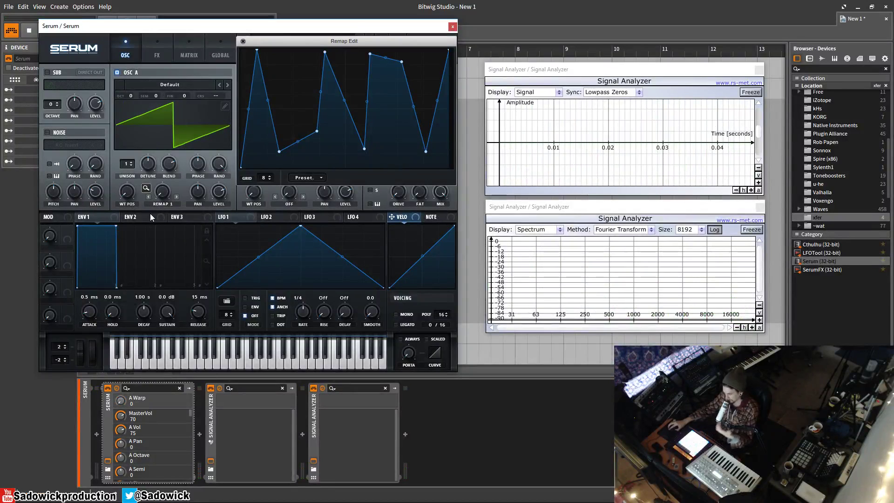
mouse_move(162, 190)
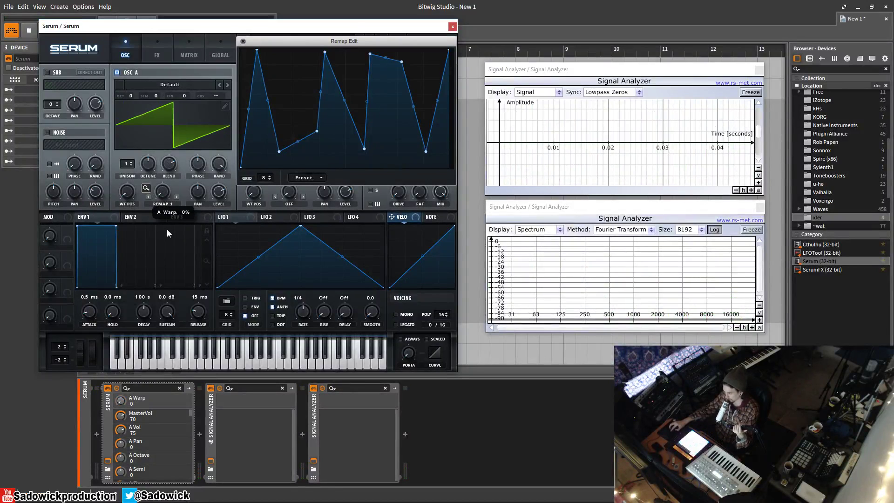
Delete the two middle peaks and the last valley from the Remap 1 curve.
double_click(326, 51)
double_click(370, 54)
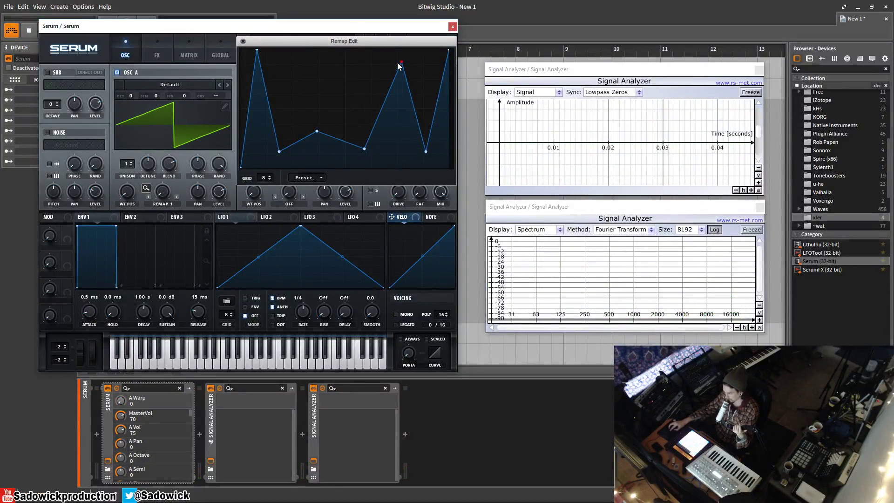
double_click(426, 151)
double_click(427, 152)
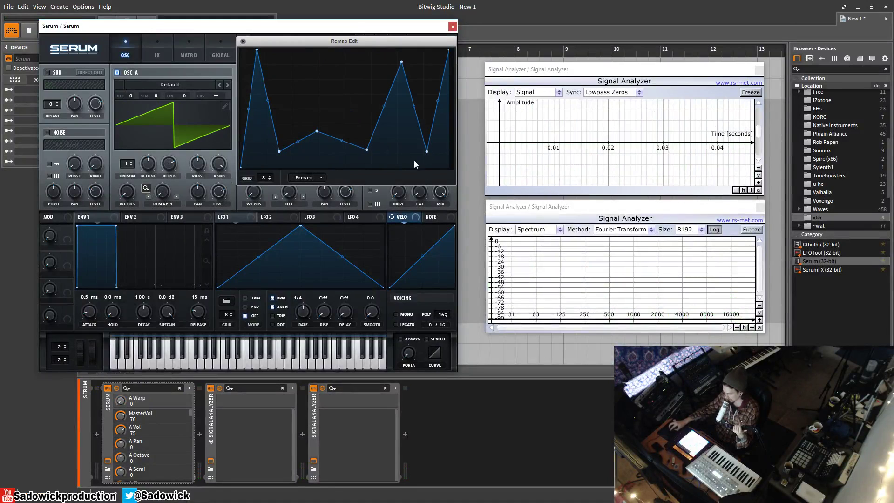
double_click(426, 151)
Align two remap points into a vertical jump near the middle of the curve and delete the first peak.
left_click_drag(402, 62, 367, 49)
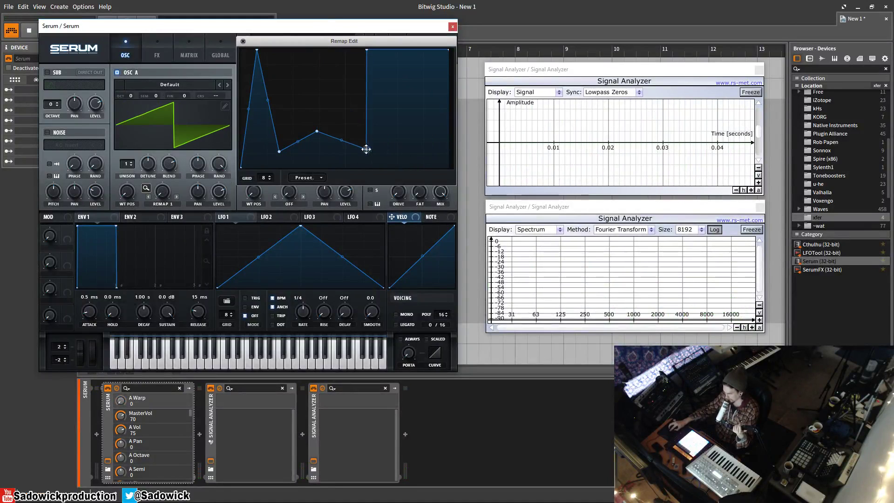
left_click_drag(364, 149, 347, 150)
left_click_drag(366, 50, 346, 50)
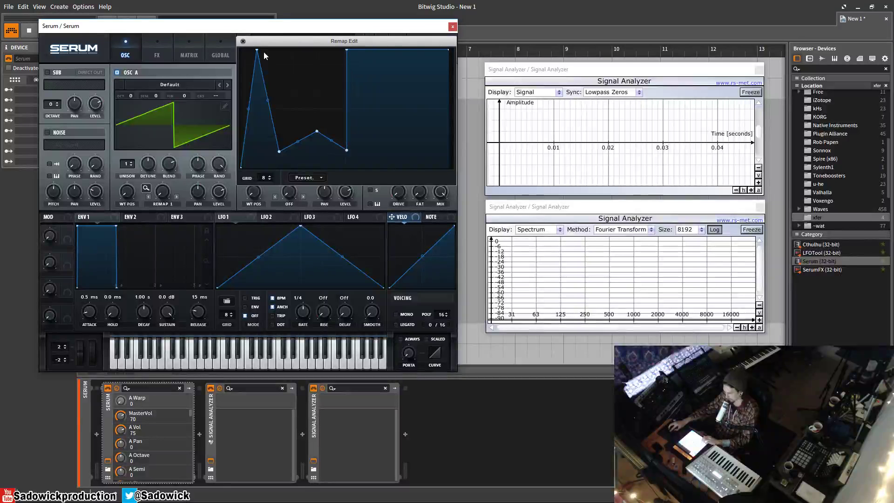
double_click(258, 50)
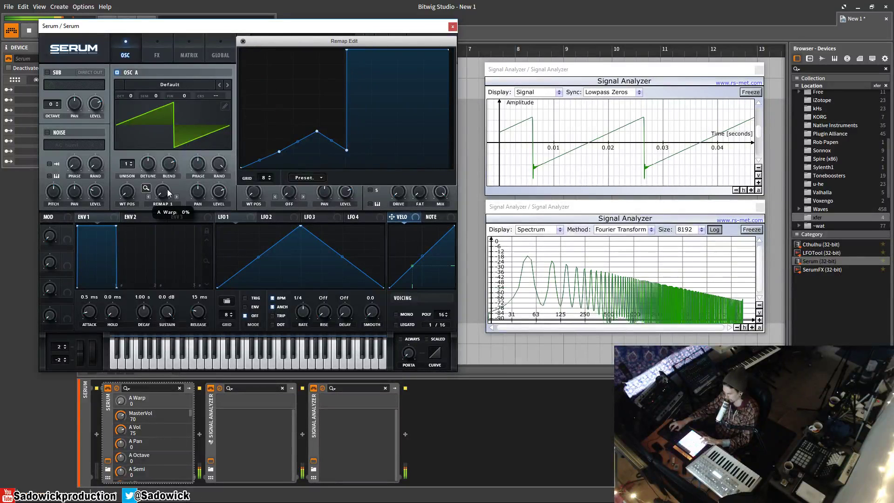
Reshape the remap curve with a tall peak before the jump and a bend after it, then sweep oscillator A's warp amount.
left_click_drag(348, 50, 350, 109)
double_click(393, 85)
left_click_drag(393, 85, 378, 61)
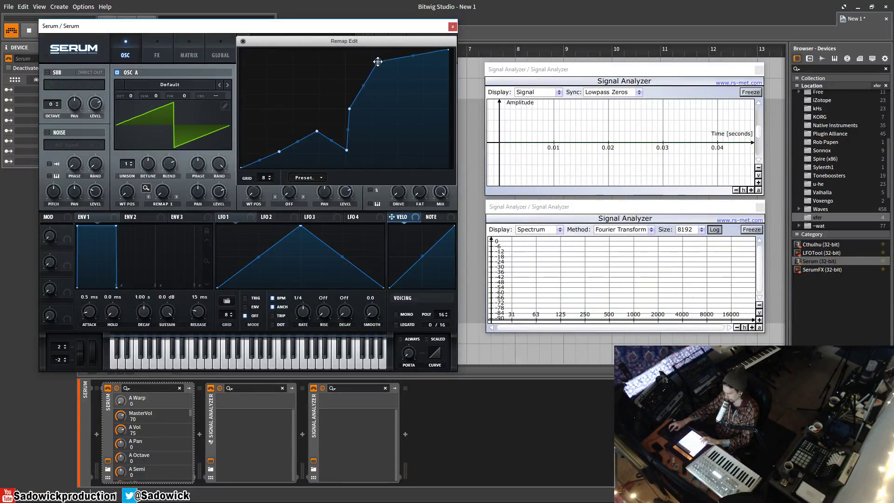
left_click_drag(317, 131, 293, 54)
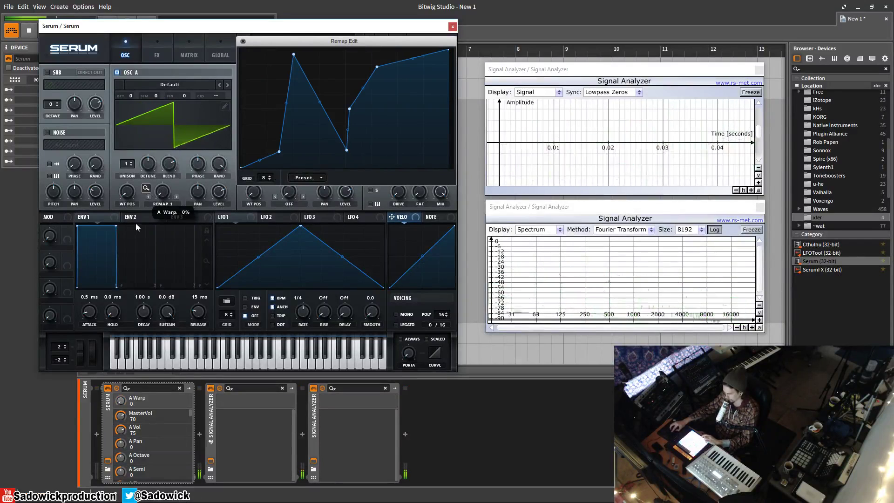
left_click_drag(136, 226, 148, 115)
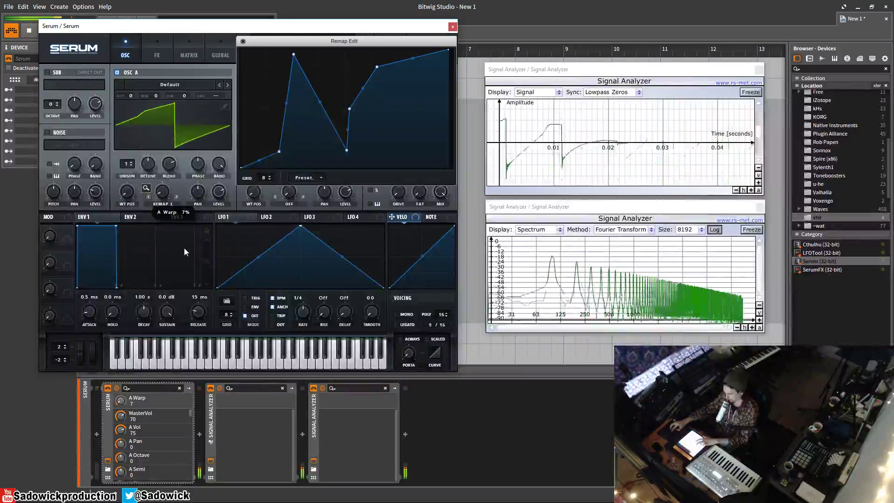
Switch oscillator A's warp mode to Quantize, close the remap graph, and sweep the warp amount to 58% and back to 0.
left_click(163, 204)
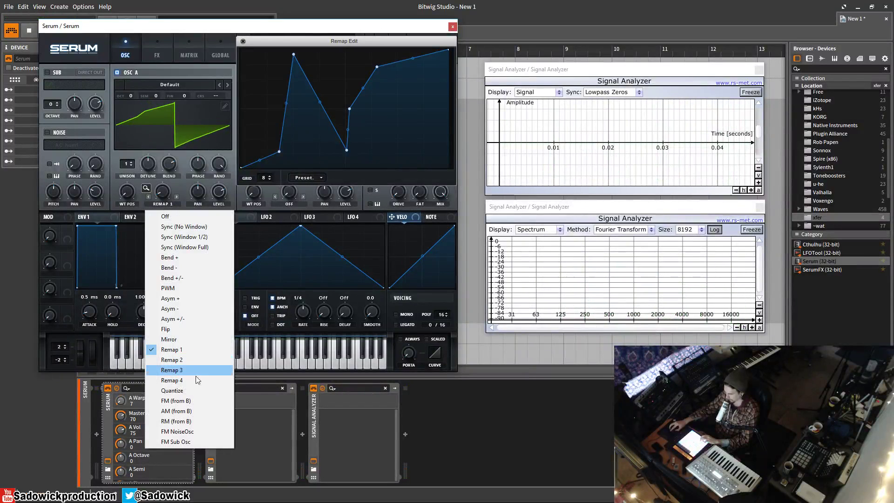
left_click(179, 391)
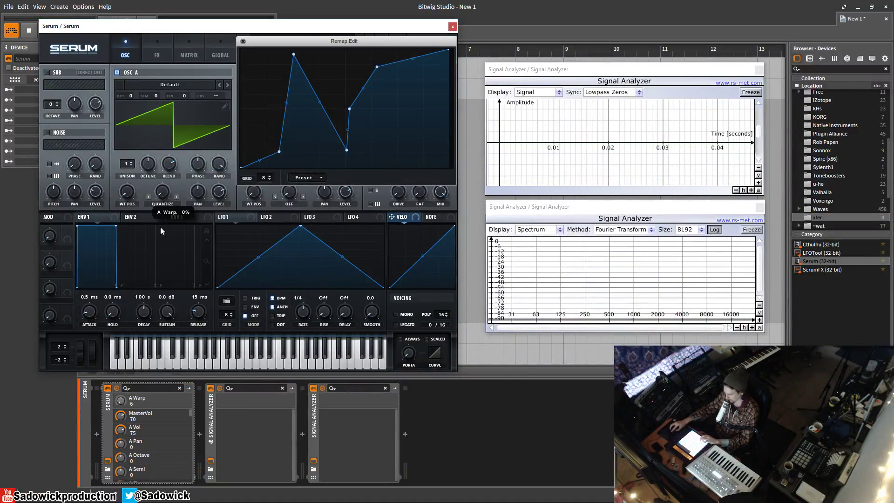
left_click(242, 41)
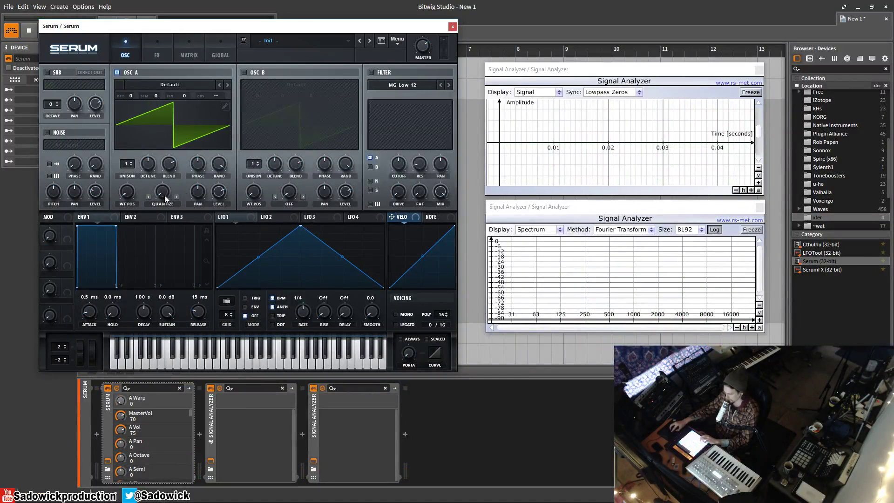
left_click_drag(163, 198, 164, 133)
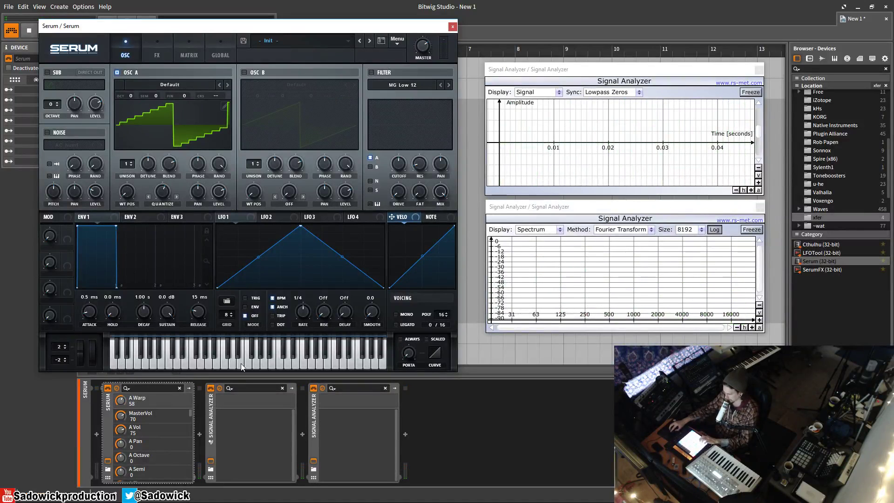
double_click(163, 192)
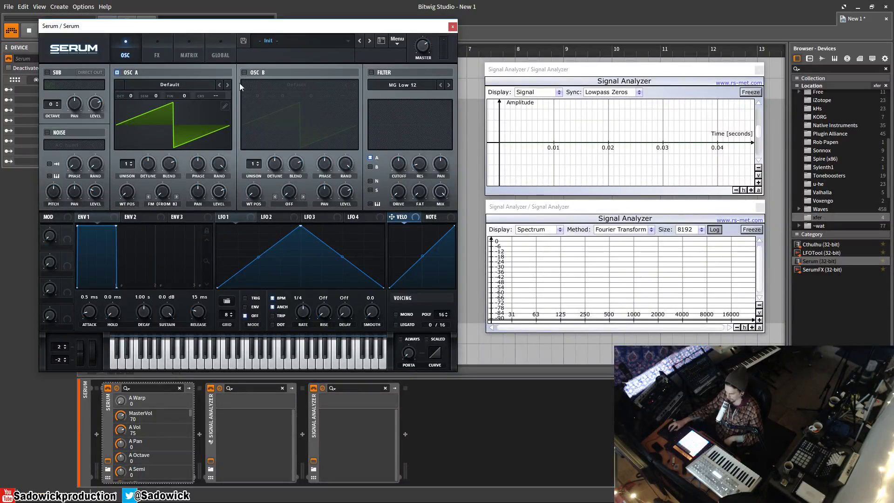
Set oscillator A's warp mode to FM (from B) and turn on oscillator B with its level at 0.
mouse_move(165, 197)
left_click(244, 73)
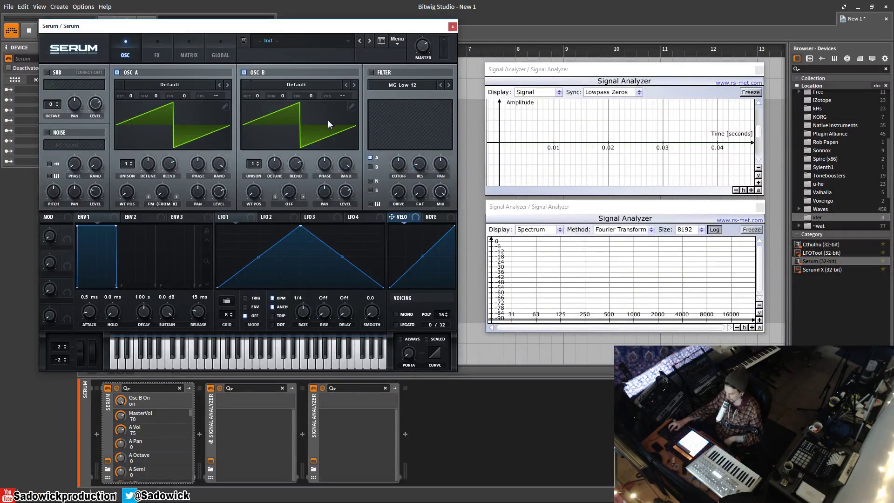
left_click_drag(348, 194, 341, 338)
Replace oscillator B's waveform with the single-cycle sin formula preset in the wavetable editor.
left_click(353, 106)
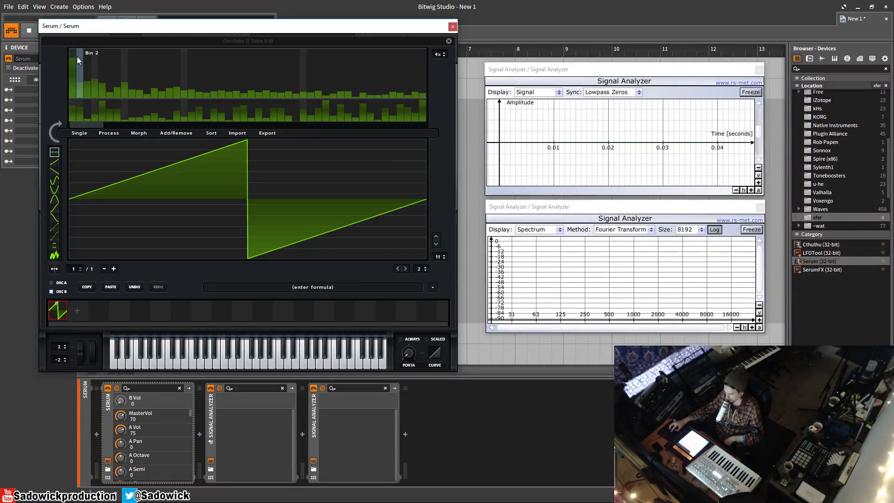
left_click(433, 287)
mouse_move(454, 299)
left_click(529, 339)
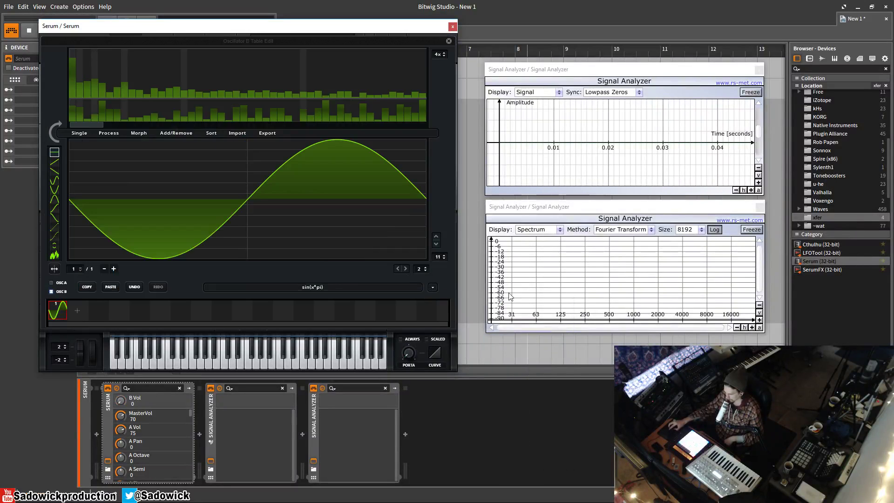
left_click(449, 41)
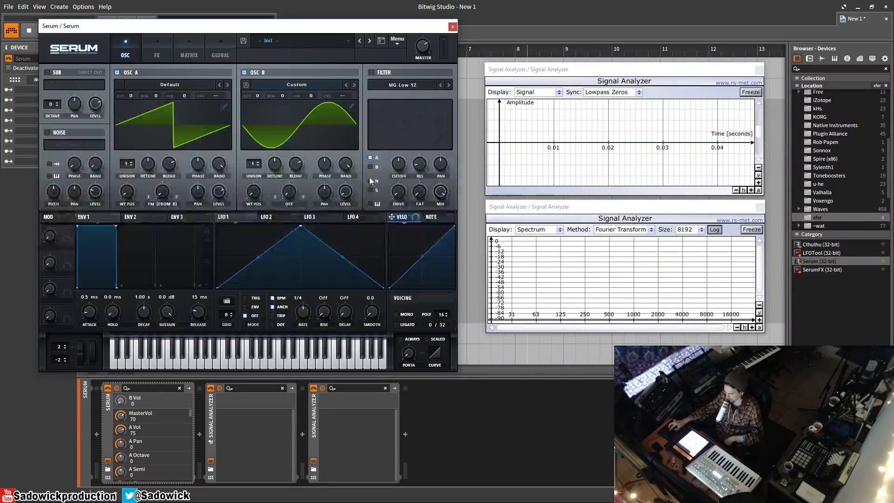
mouse_move(349, 191)
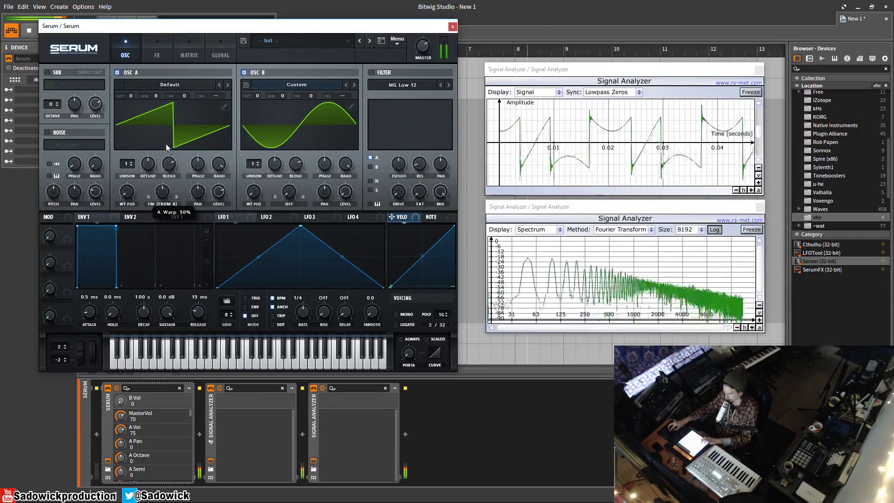
Replace oscillator A's waveform with the single-cycle sin formula preset and sweep its FM warp amount.
left_click(224, 106)
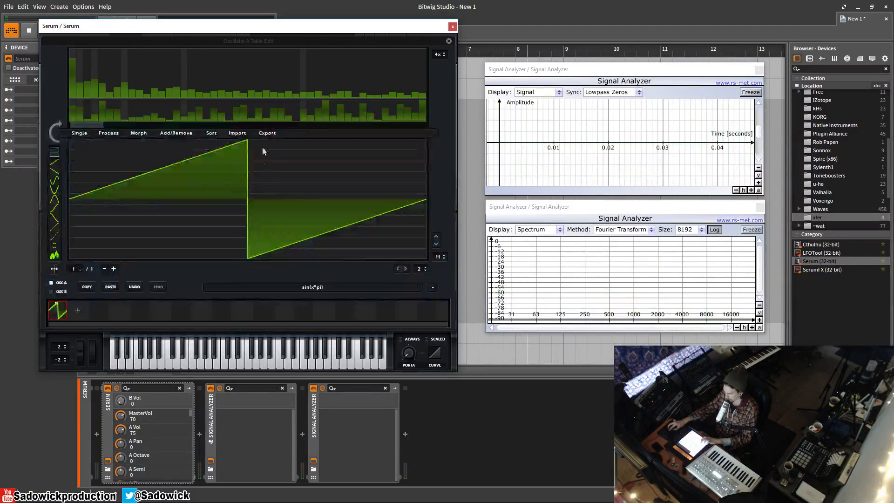
left_click(432, 287)
mouse_move(448, 302)
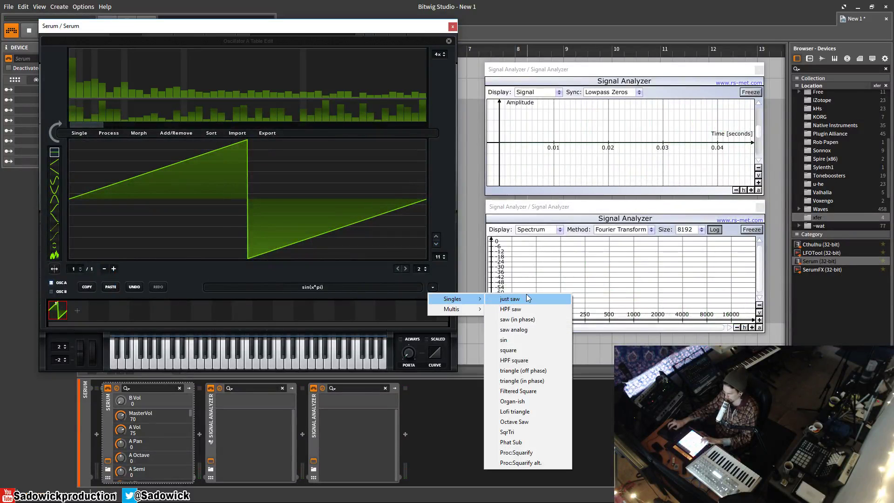
left_click(524, 343)
left_click(449, 41)
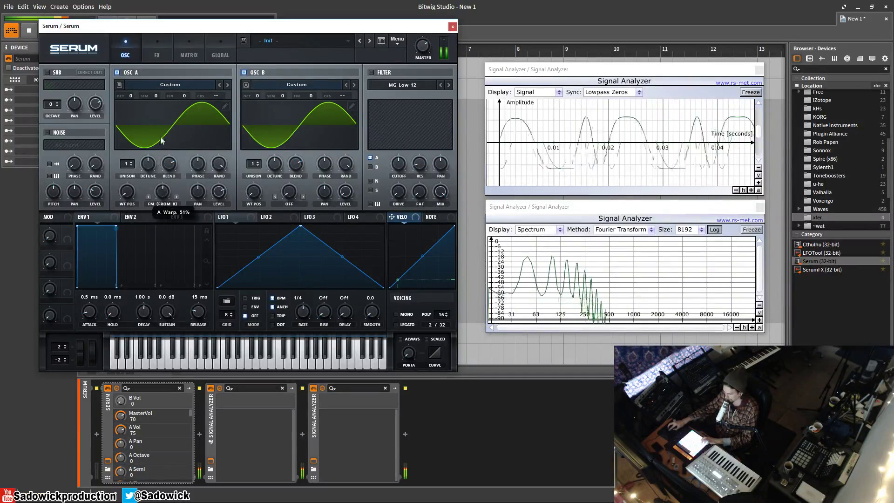
left_click_drag(161, 125, 167, 180)
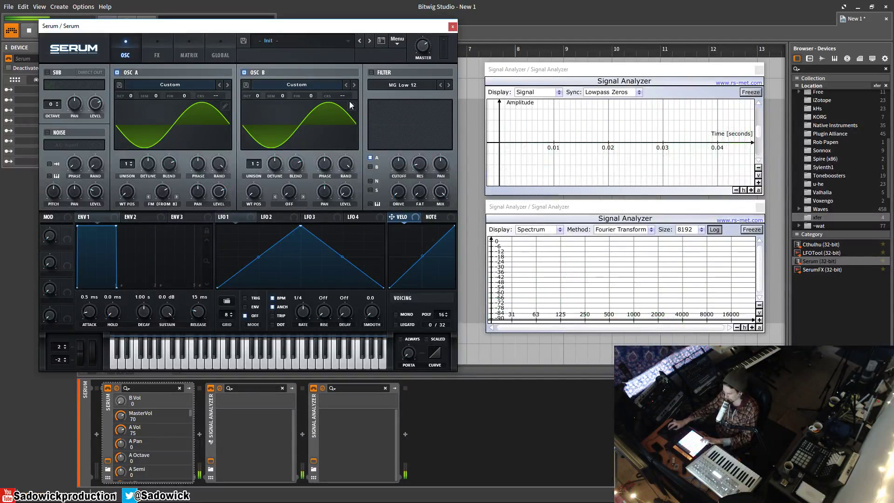
Raise oscillator B to +1 octave and modulate oscillator A's FM warp with Envelope 2 at 542 ms decay and 0% sustain.
left_click_drag(259, 94, 264, 83)
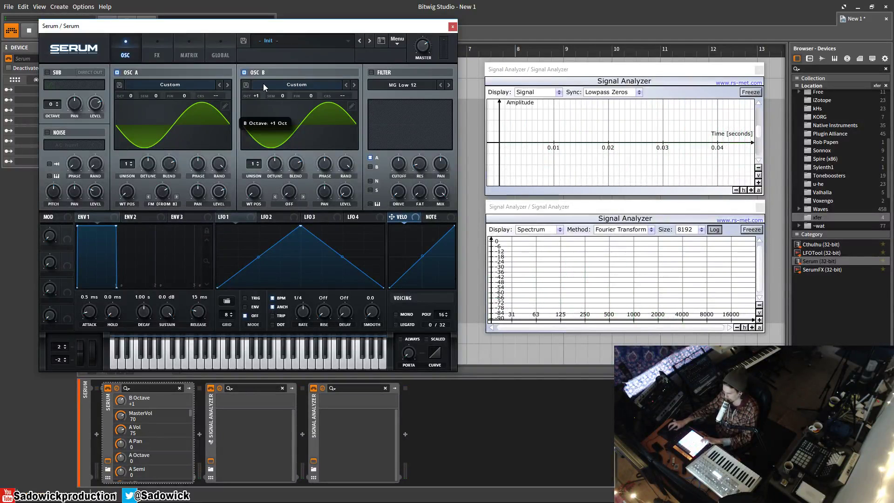
mouse_move(162, 194)
left_mouse_down()
mouse_move(170, 250)
mouse_move(188, 205)
mouse_move(166, 220)
mouse_move(163, 192)
left_mouse_up()
double_click(163, 191)
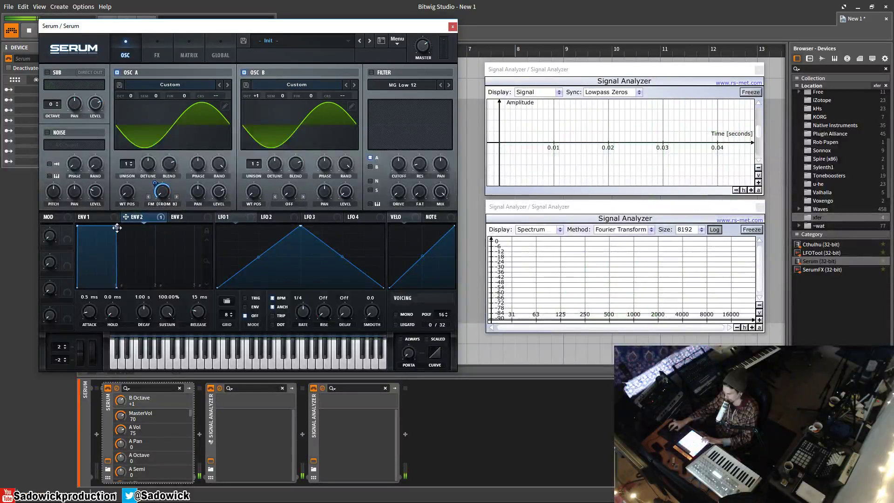
left_click_drag(117, 228, 96, 314)
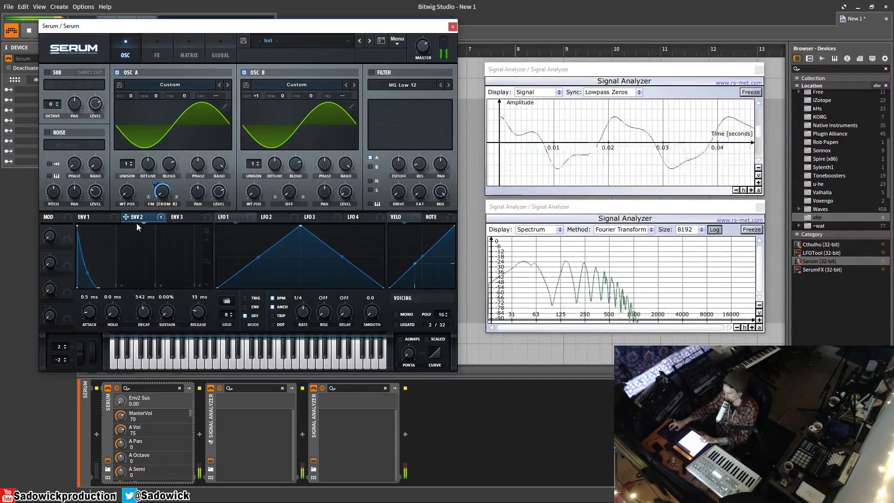
Try oscillator B at +2 octaves, raise its level to 66%, and lower its octave to 0.
left_click_drag(259, 96, 260, 88)
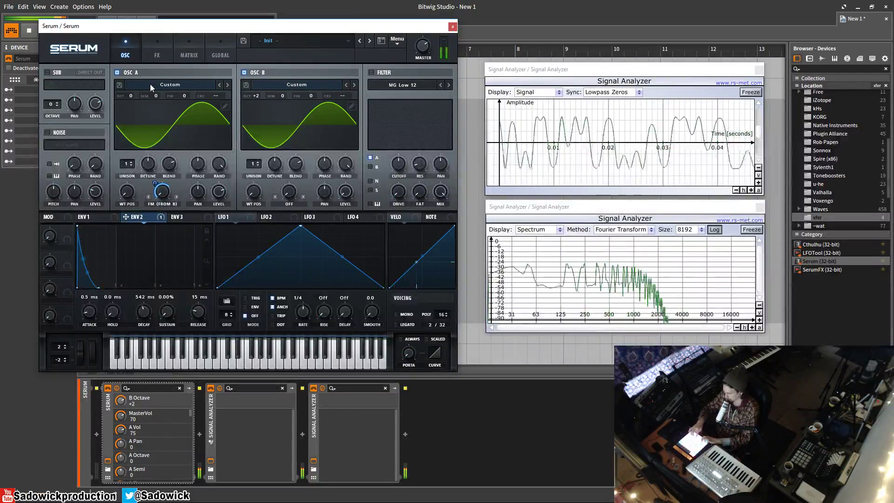
left_click_drag(345, 190, 359, 149)
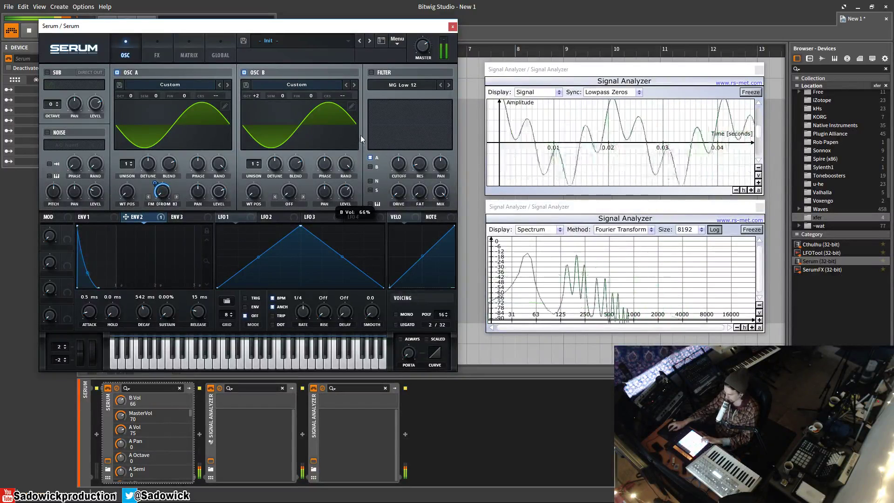
left_click_drag(250, 95, 259, 107)
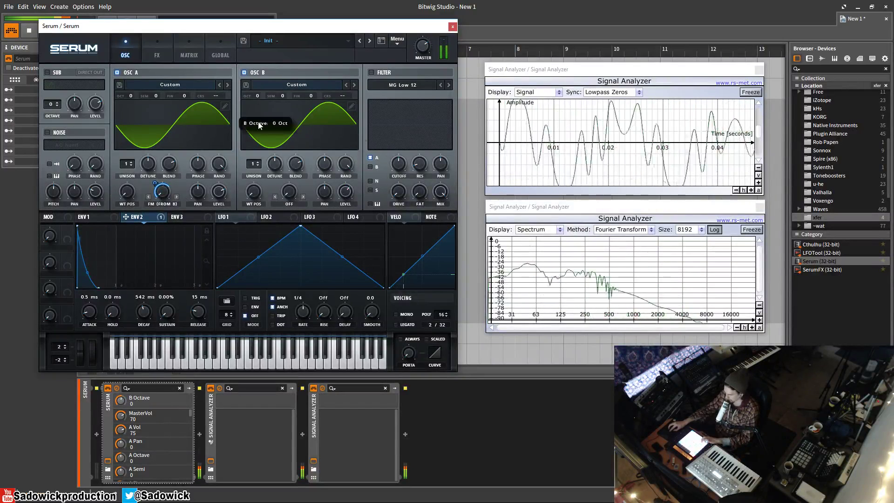
Remove all modulators from oscillator A's warp amount and switch its warp mode to AM (from B).
right_click(162, 190)
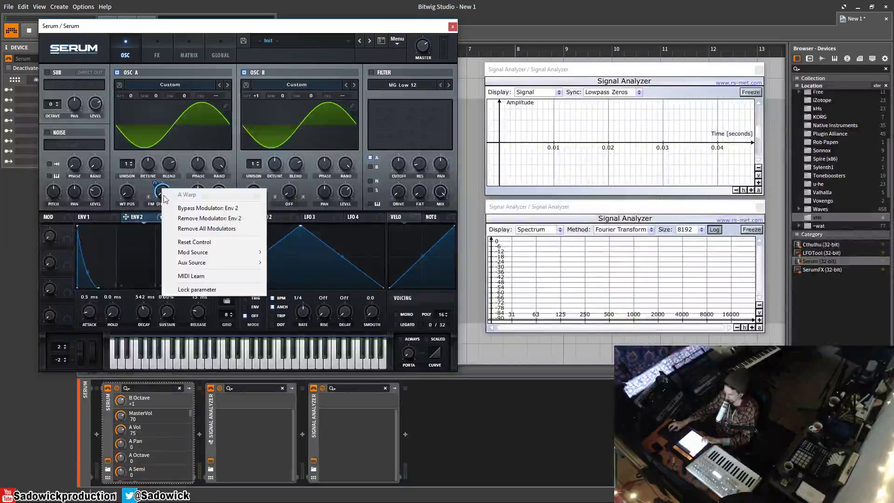
left_click(191, 228)
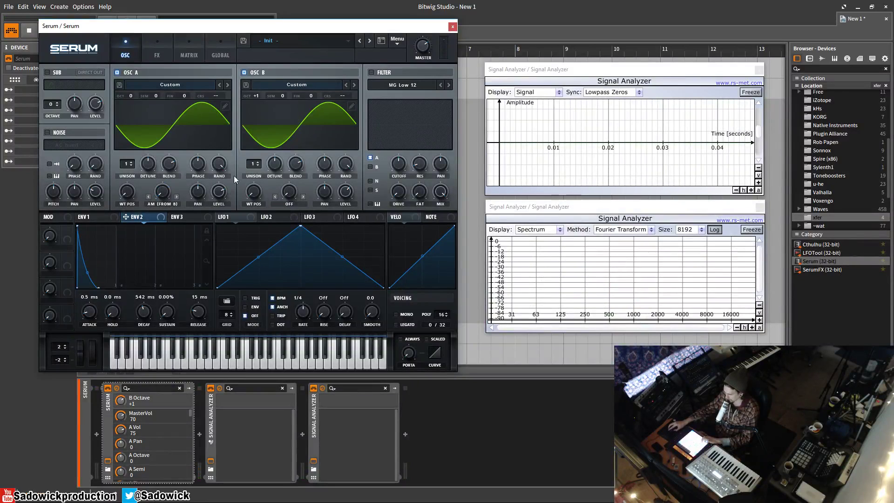
Replace oscillator A's waveform with the single-cycle HPF saw formula preset in the wavetable editor and close the editor.
left_click(225, 106)
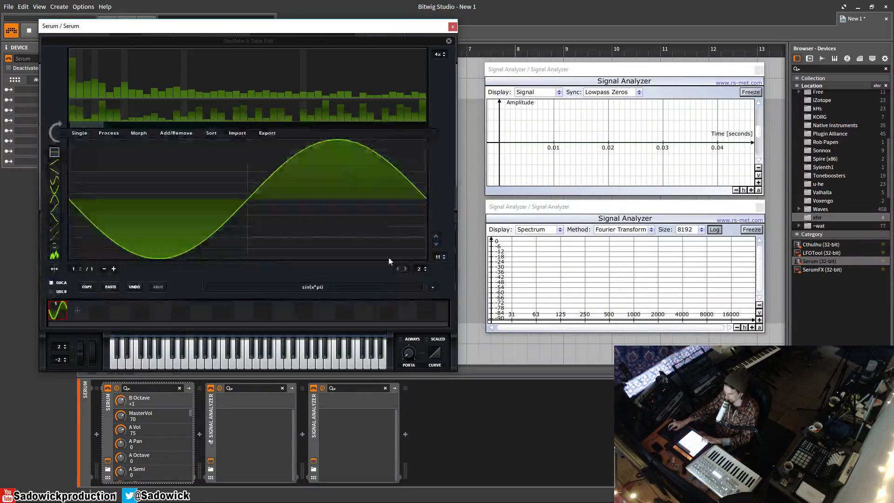
left_click(433, 287)
mouse_move(448, 300)
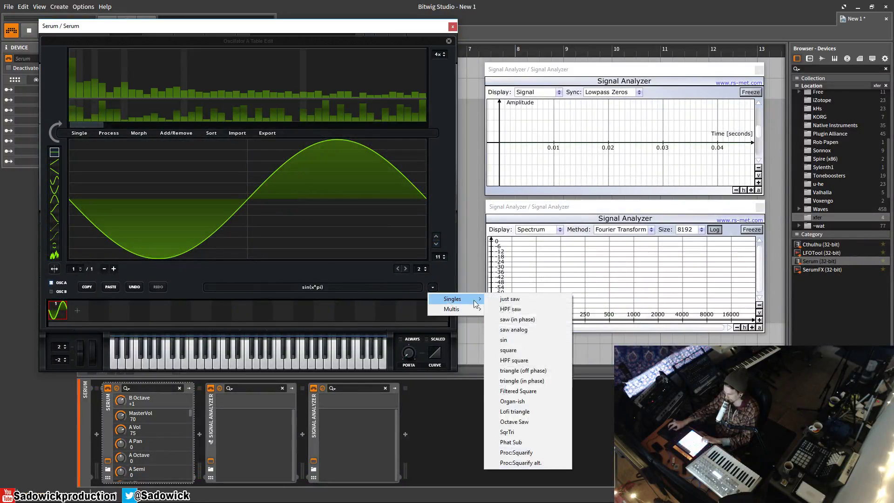
left_click(512, 308)
left_click(449, 41)
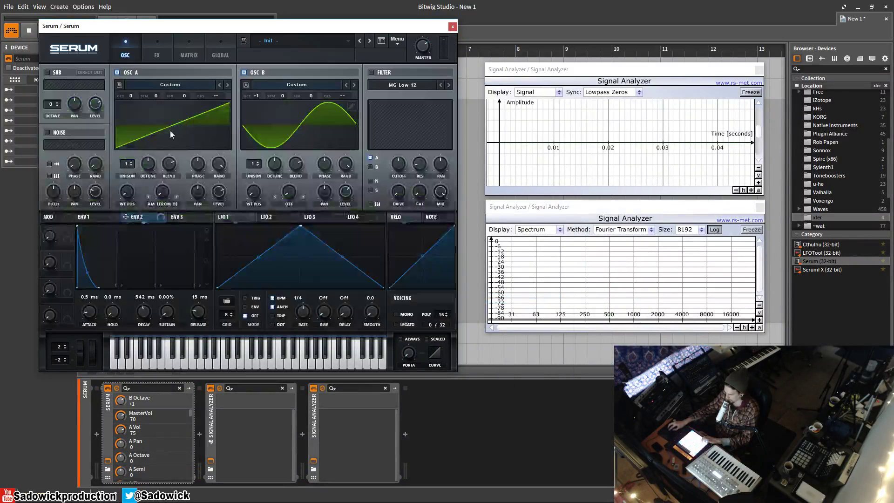
Raise oscillator A's AM warp amount to 100% and lower oscillator B's level to 0.
left_click_drag(165, 197, 198, 71)
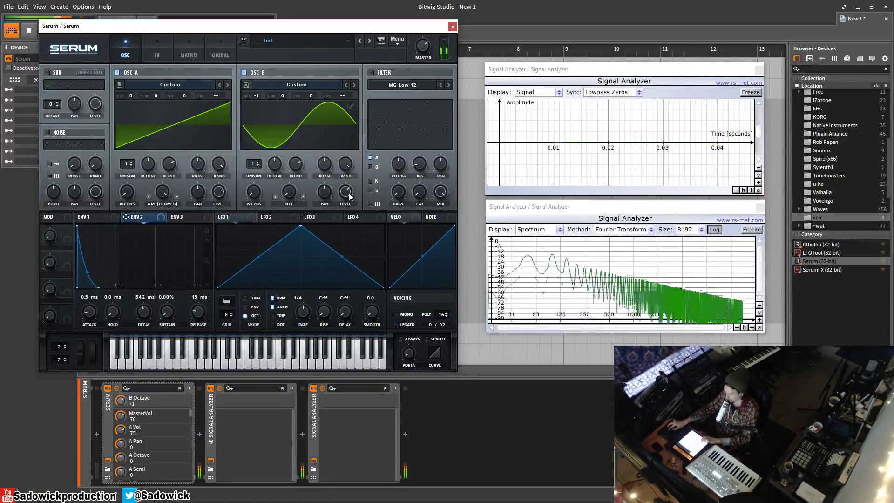
left_click_drag(347, 193, 347, 263)
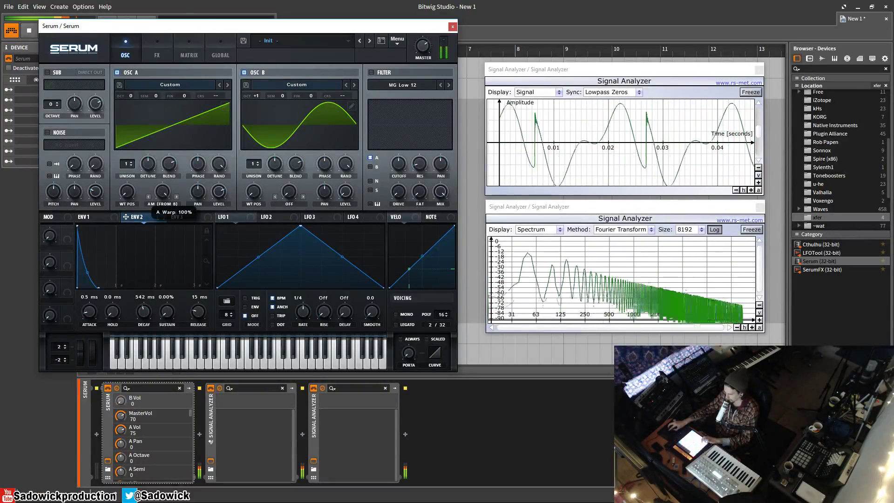
Try oscillator B at -3 octaves, raise it to +4 octaves, and sweep oscillator A's AM warp amount.
left_click_drag(255, 96, 260, 163)
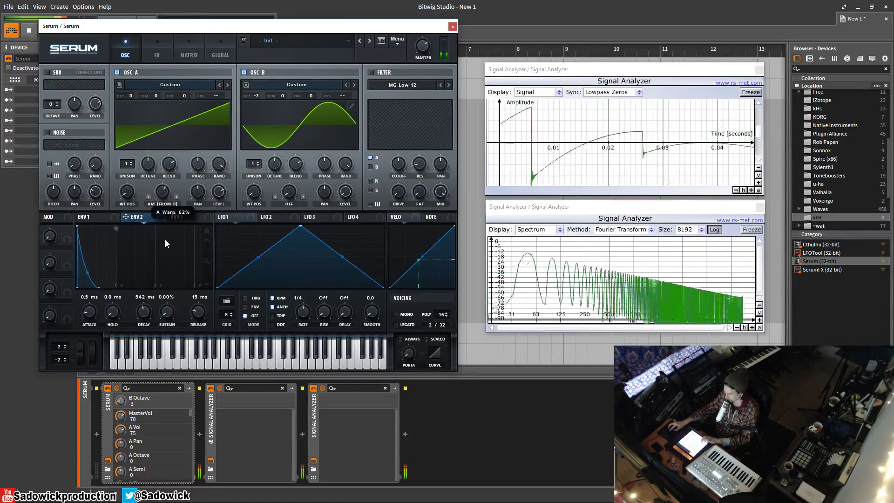
left_click(762, 173)
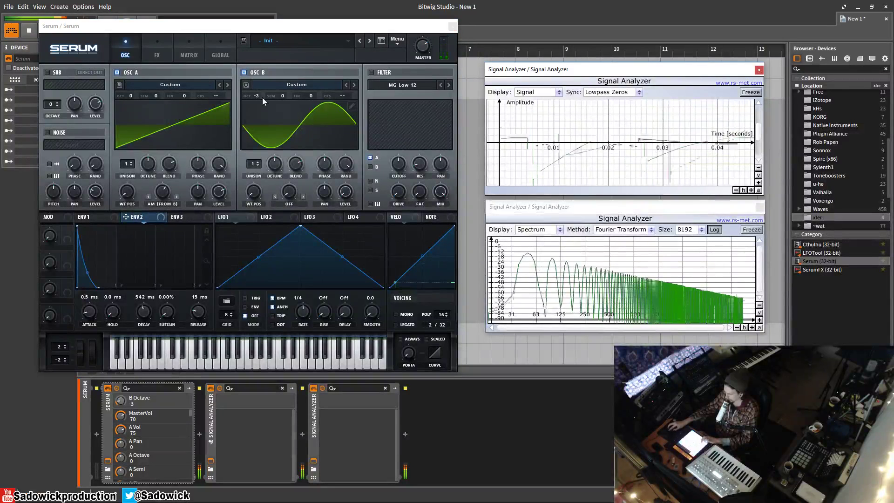
left_click_drag(262, 97, 256, 23)
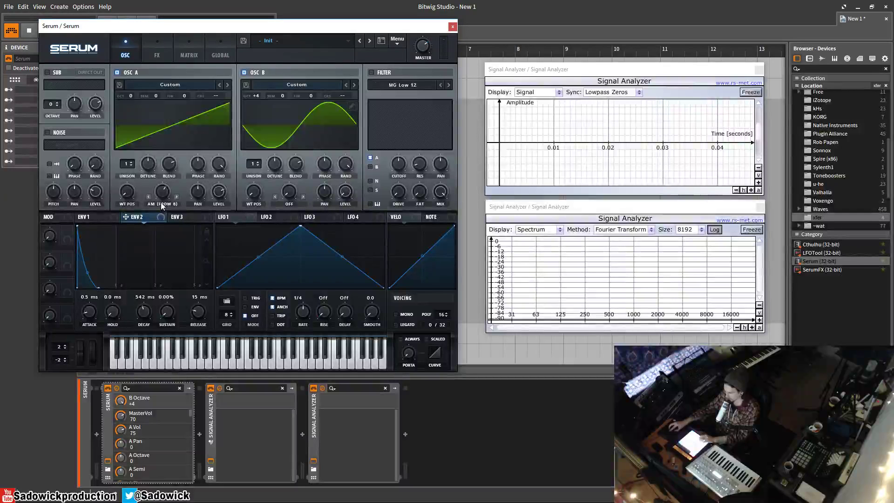
left_click_drag(167, 192, 169, 225)
Compare the 2x and 4x oversampling qualities in the global oscillator settings, keep 4x, and return to the oscillators.
left_click(220, 51)
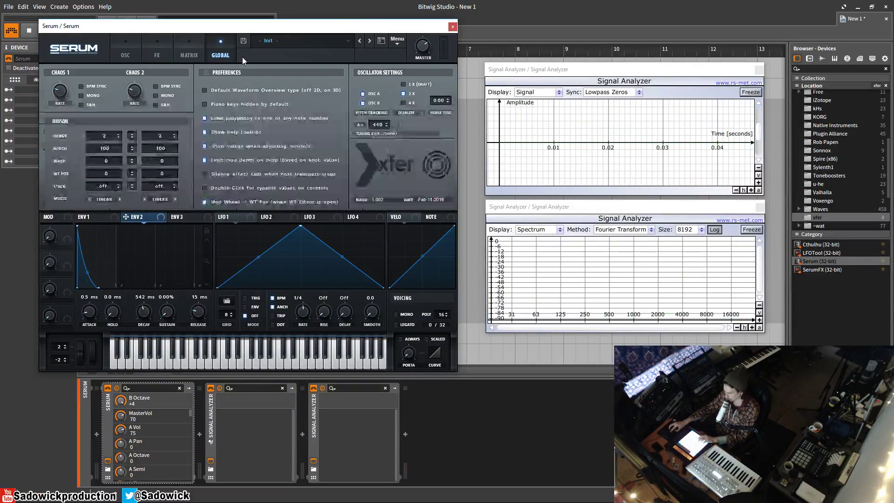
left_click(404, 102)
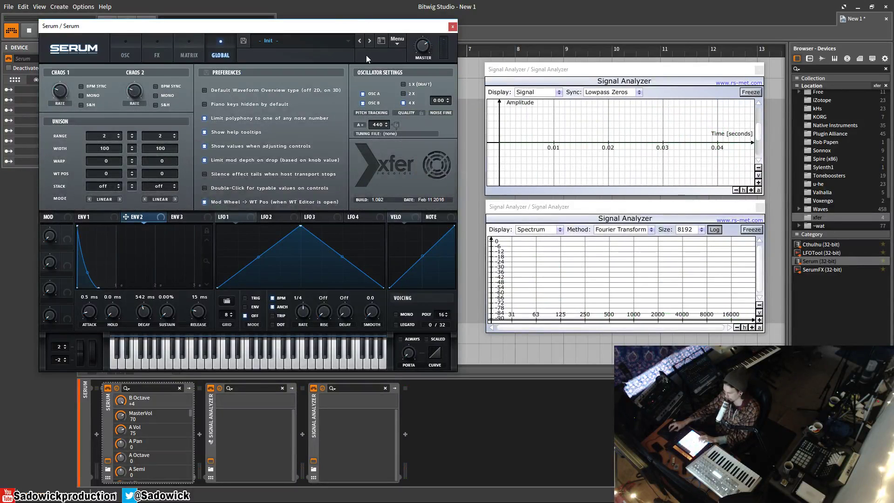
left_click(404, 93)
left_click(124, 55)
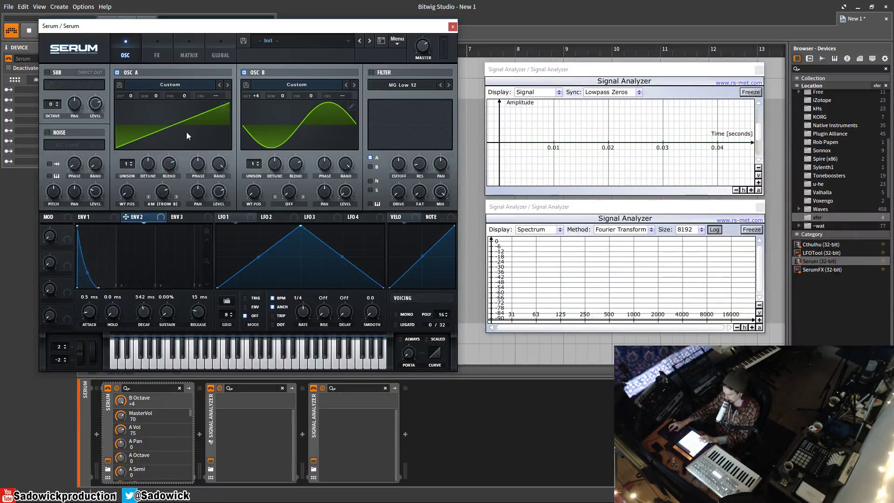
Switch oscillator A's warp mode to RM (from B), sweep the warp amount, and lower oscillator B's octave to +1.
left_click(162, 204)
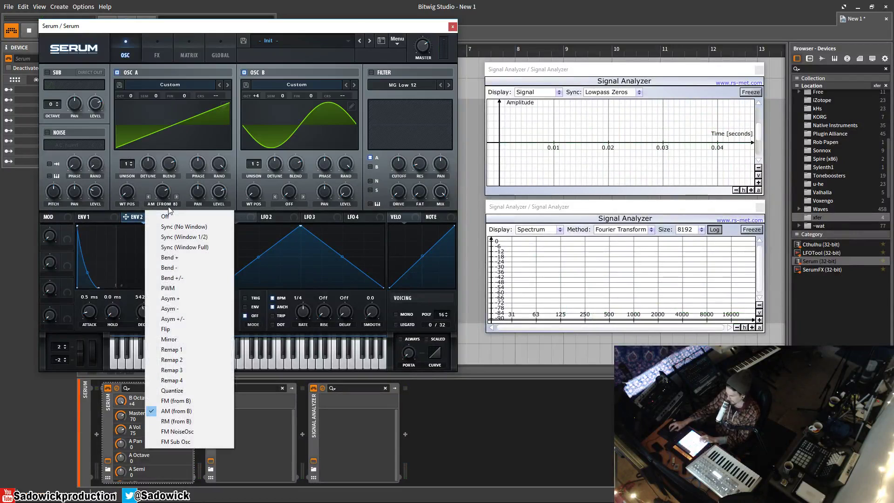
left_click(198, 421)
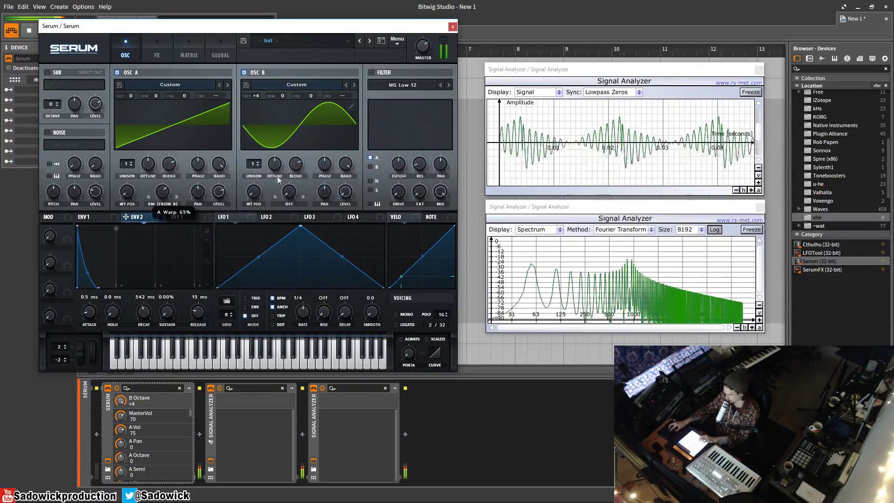
left_click_drag(258, 95, 257, 133)
left_click(345, 192)
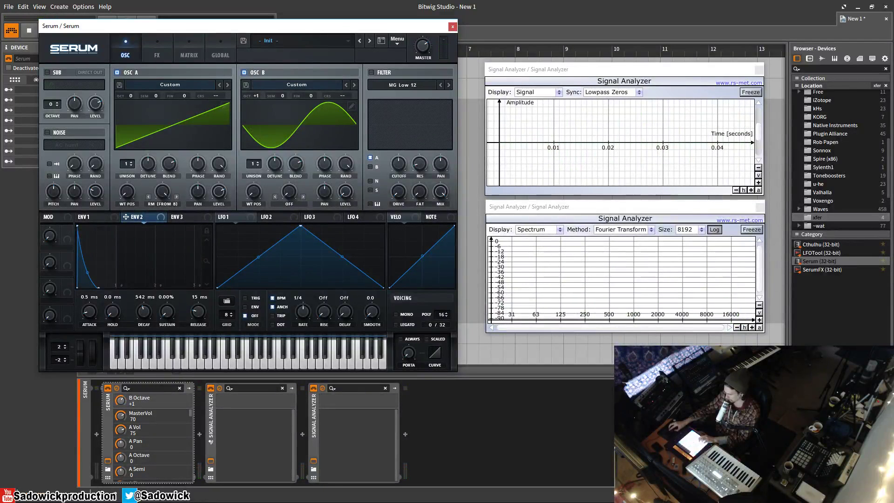
Set oscillator A's warp mode to FM Sub Osc, replacing oscillator B with the sub oscillator as a sine at level 0.
left_click(162, 204)
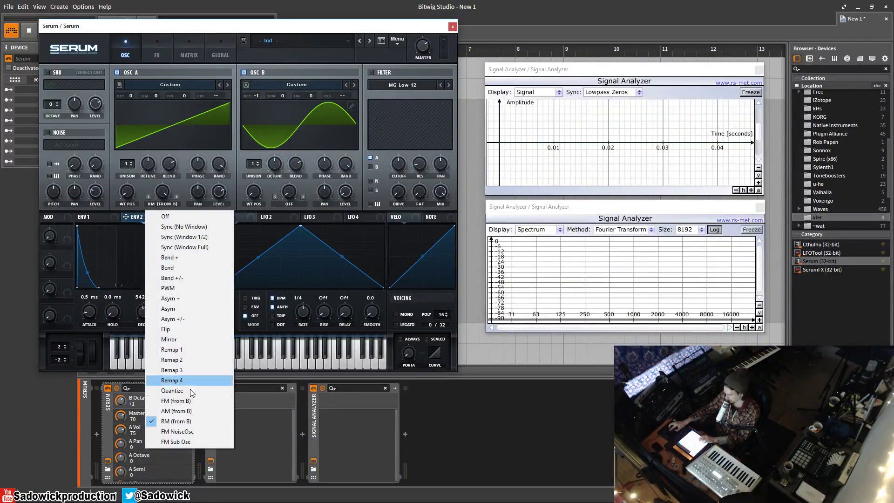
left_click(197, 443)
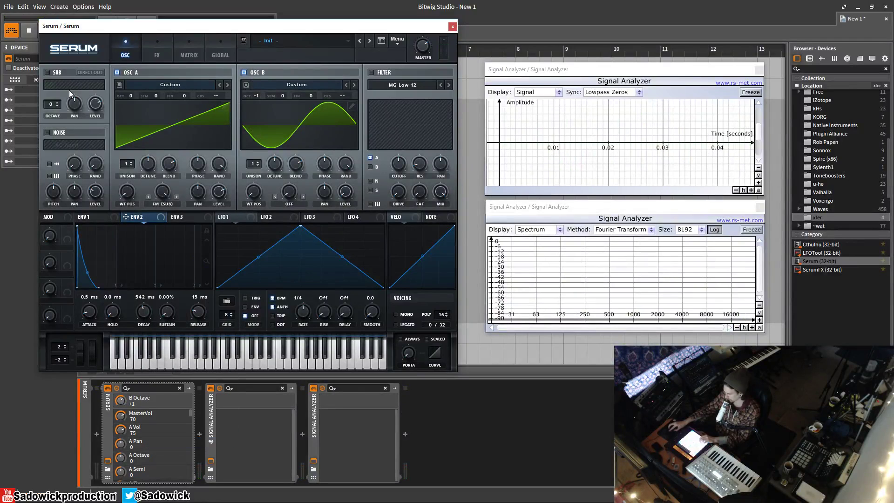
left_click(48, 72)
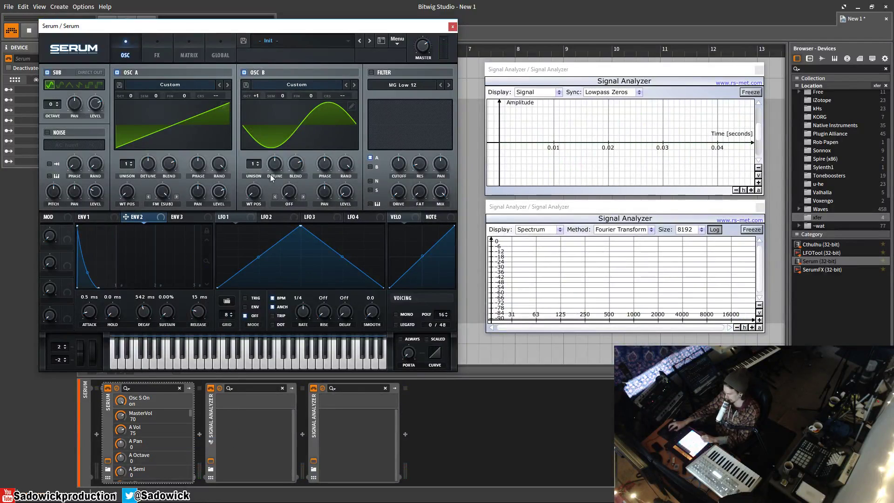
left_click(245, 73)
left_click_drag(96, 104, 96, 200)
left_click(50, 86)
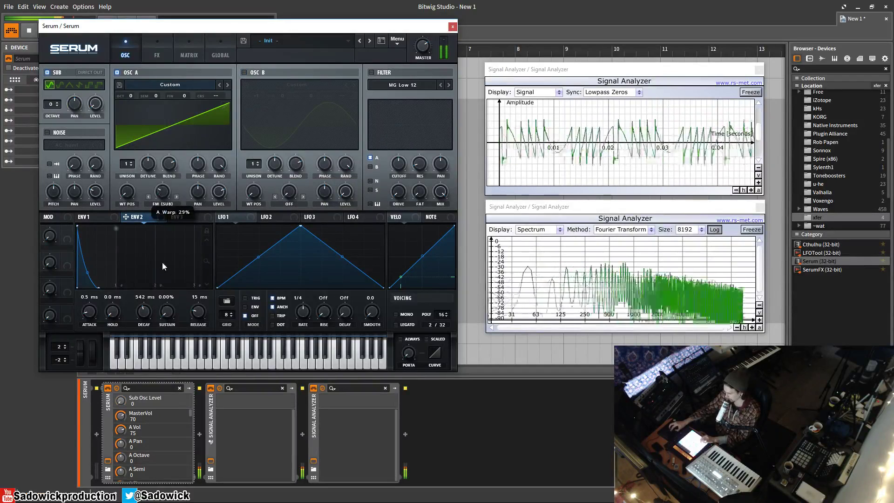
Compare the sub oscillator at -1 and -3 octaves while sweeping oscillator A's FM warp amount, ending with the sub at -1.
mouse_move(46, 102)
left_mouse_down()
mouse_move(50, 125)
mouse_move(54, 114)
left_mouse_up()
left_click_drag(161, 194, 171, 136)
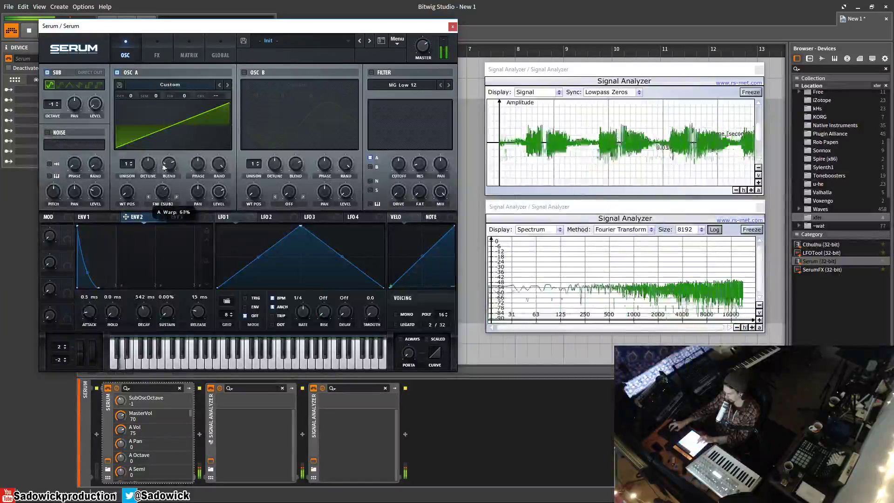
mouse_move(160, 199)
left_mouse_down()
mouse_move(159, 183)
mouse_move(158, 203)
left_mouse_up()
left_click_drag(52, 106, 143, 149)
left_click_drag(162, 191, 166, 179)
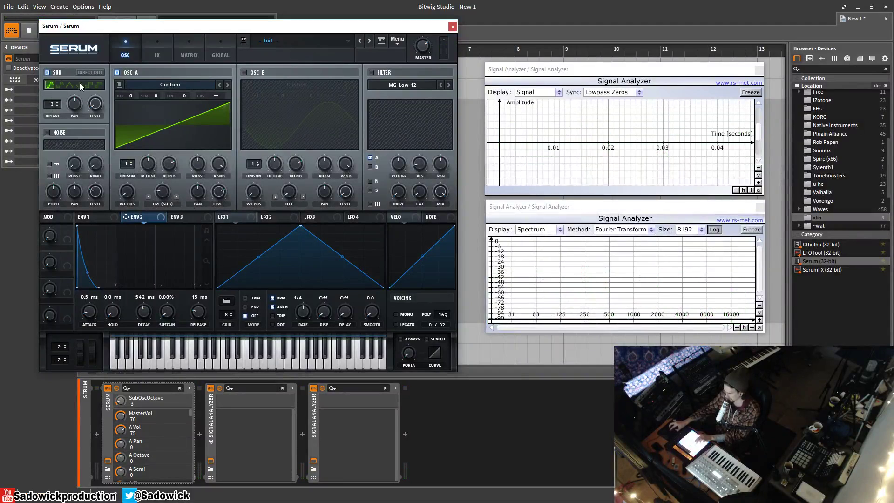
left_click_drag(53, 103, 54, 115)
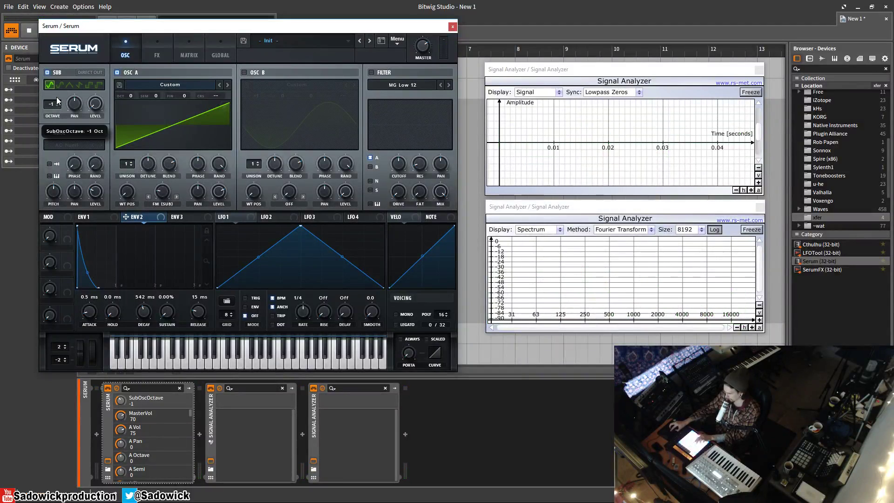
mouse_move(162, 190)
left_mouse_down()
mouse_move(162, 178)
mouse_move(166, 195)
left_mouse_up()
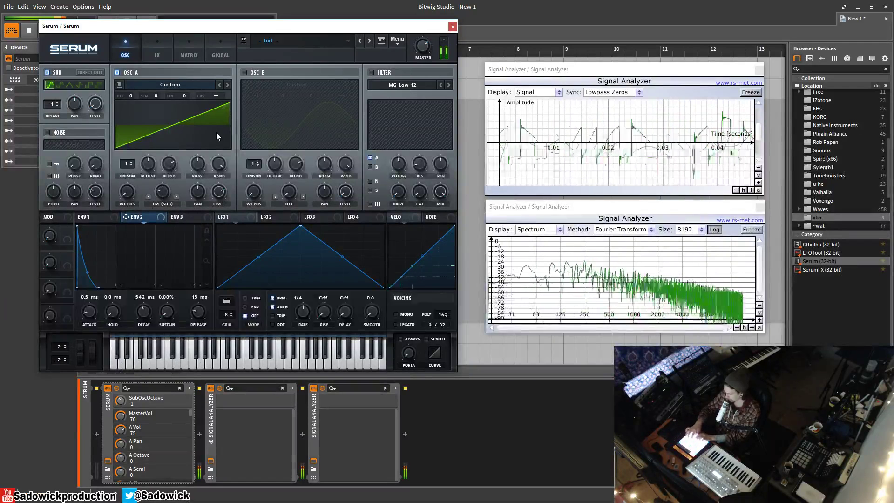
Open the list of warp modes for oscillator A.
left_click(163, 203)
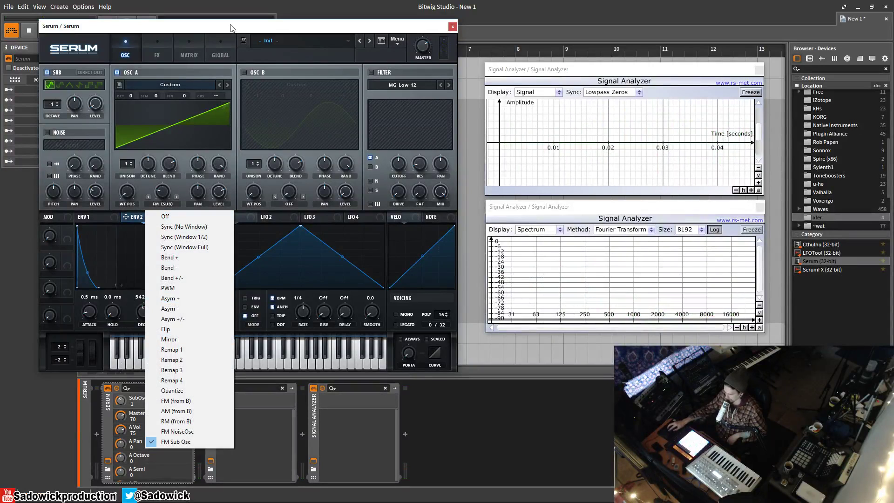